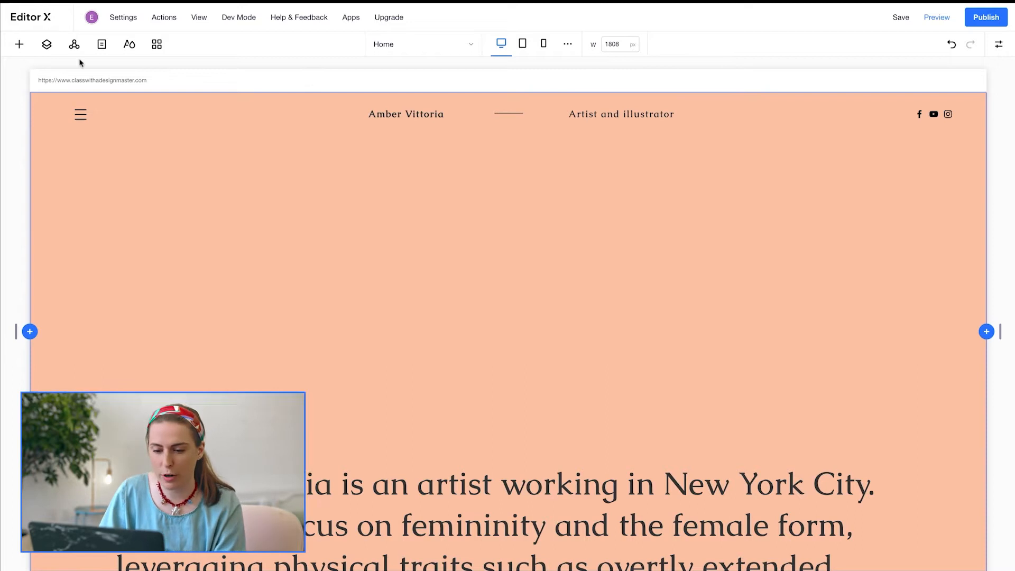
Step: Add a four-cell layouter from the layout tools to the empty section above the artist introduction
{"action": "left_click", "coordinate": [19, 45]}
{"action": "left_click", "coordinate": [46, 132]}
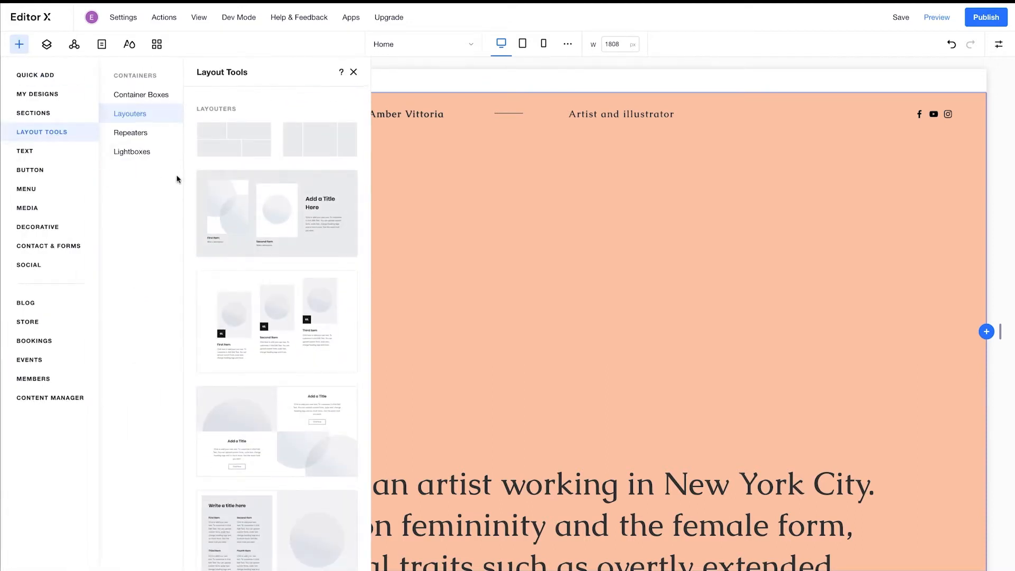
{"action": "left_click", "coordinate": [166, 91]}
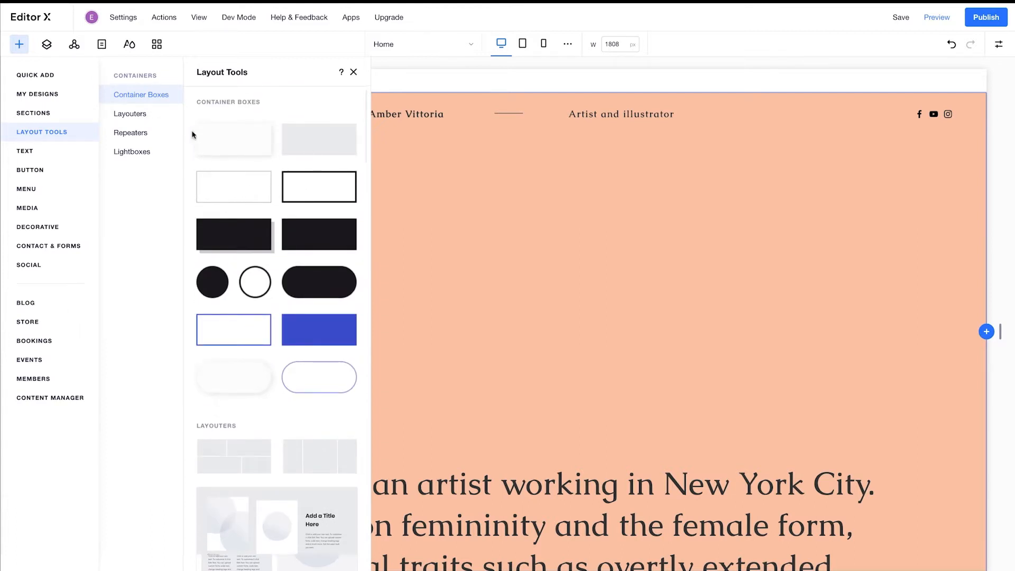
{"action": "left_click", "coordinate": [165, 113]}
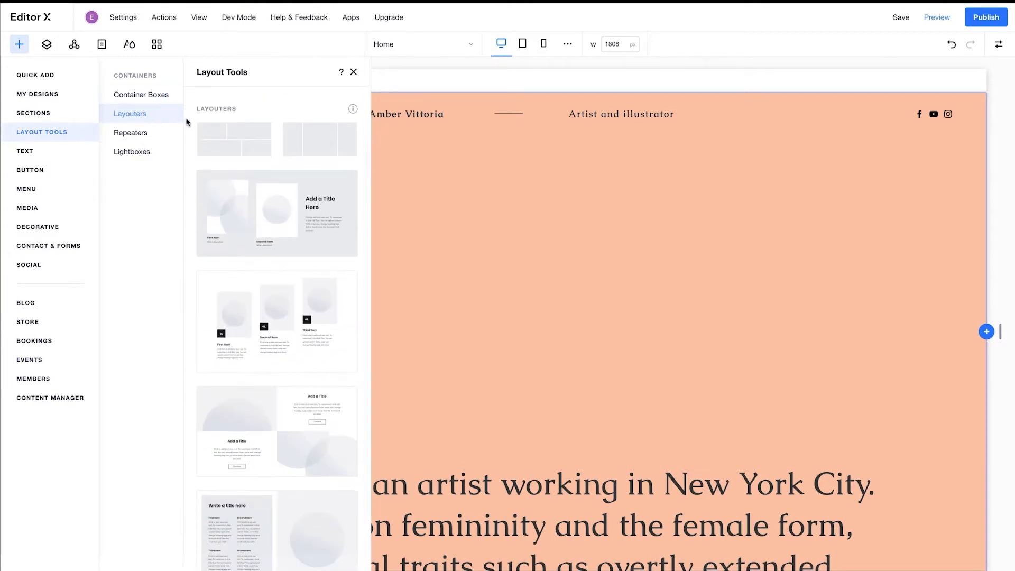
{"action": "left_click_drag", "start_coordinate": [201, 134], "coordinate": [328, 200]}
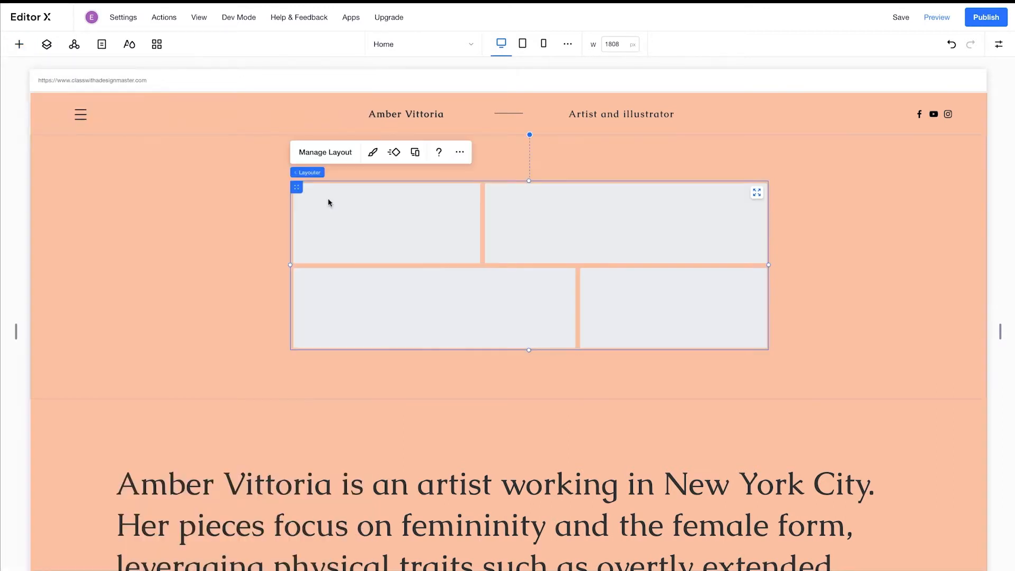
{"action": "mouse_move", "coordinate": [16, 332]}
{"action": "left_mouse_down"}
{"action": "mouse_move", "coordinate": [115, 332]}
{"action": "mouse_move", "coordinate": [18, 332]}
{"action": "left_mouse_up"}
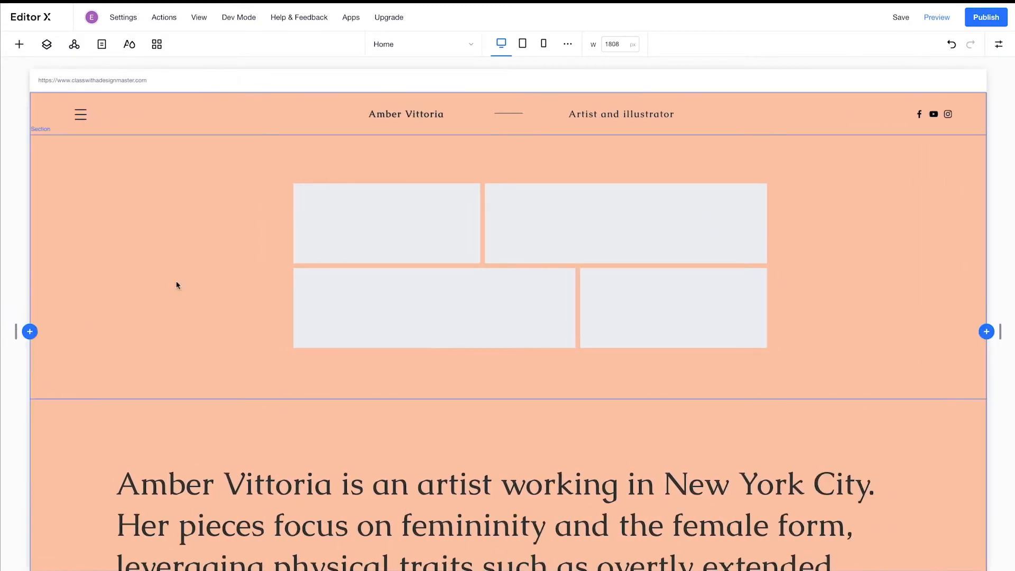
Step: Remove the layouter's maximum width limit by setting it to None
{"action": "left_click", "coordinate": [306, 214]}
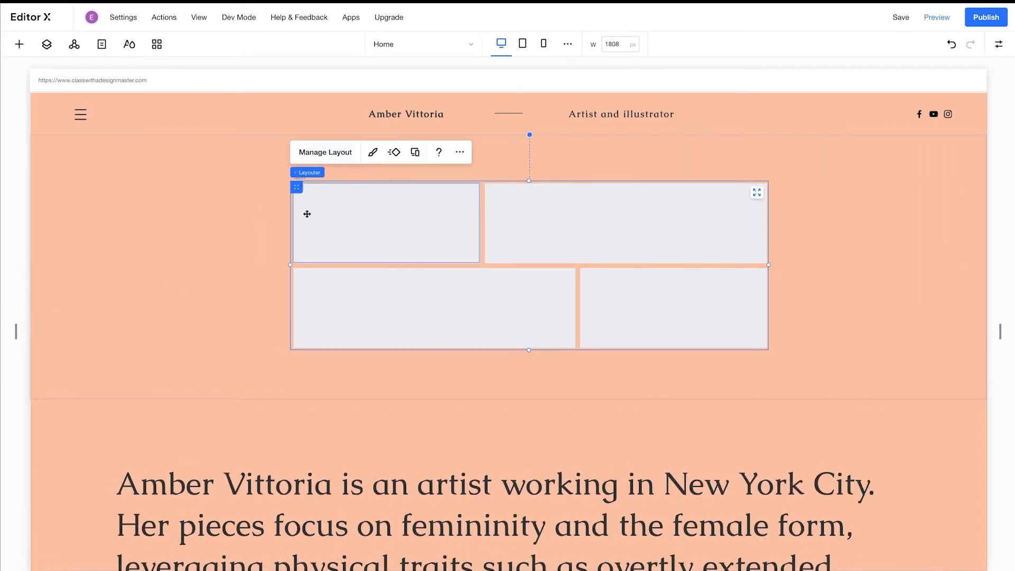
{"action": "left_click", "coordinate": [999, 47]}
{"action": "left_click", "coordinate": [940, 260]}
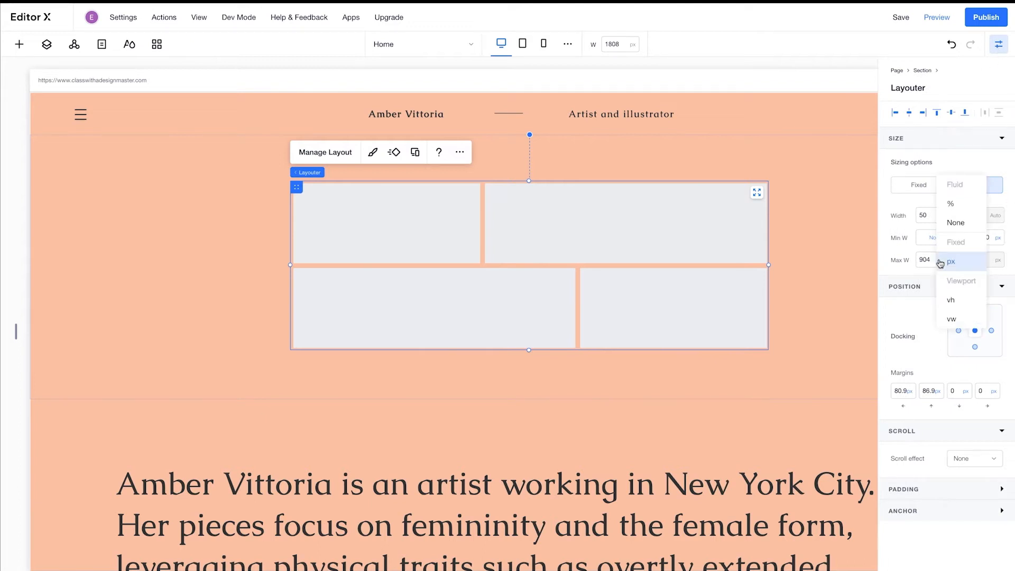
{"action": "left_click", "coordinate": [960, 226]}
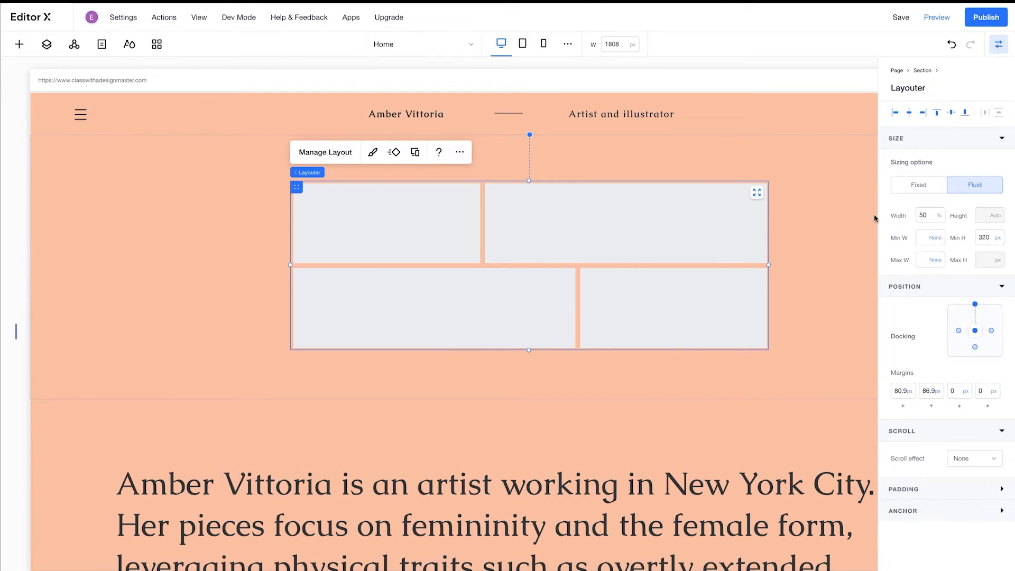
Step: Delete three of the layouter's items so that a single item fills it
{"action": "left_click", "coordinate": [699, 222]}
{"action": "key", "text": "Delete"}
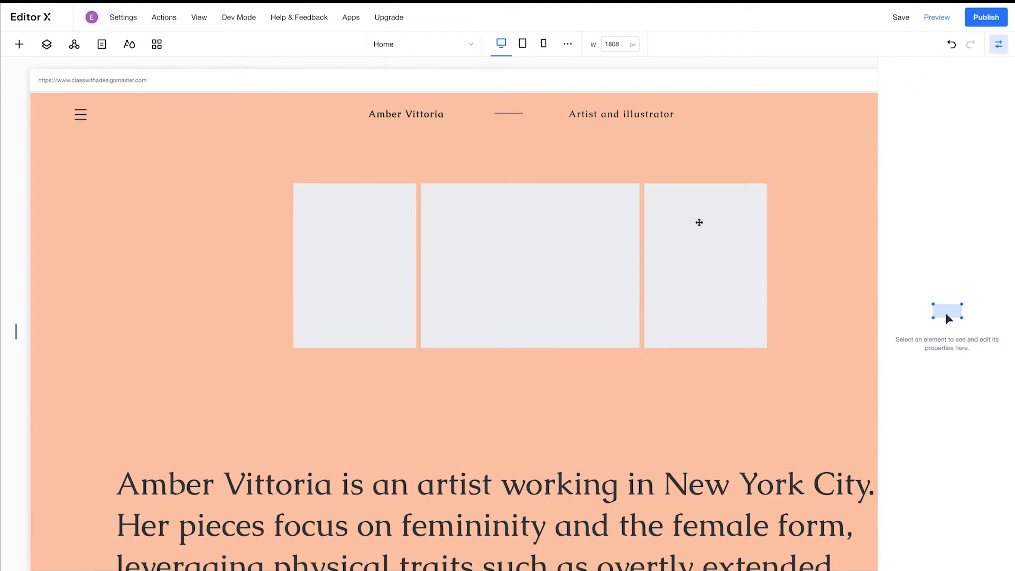
{"action": "left_click", "coordinate": [699, 222]}
{"action": "key", "text": "Delete"}
{"action": "left_click", "coordinate": [699, 222]}
{"action": "key", "text": "Delete"}
{"action": "left_click", "coordinate": [699, 222]}
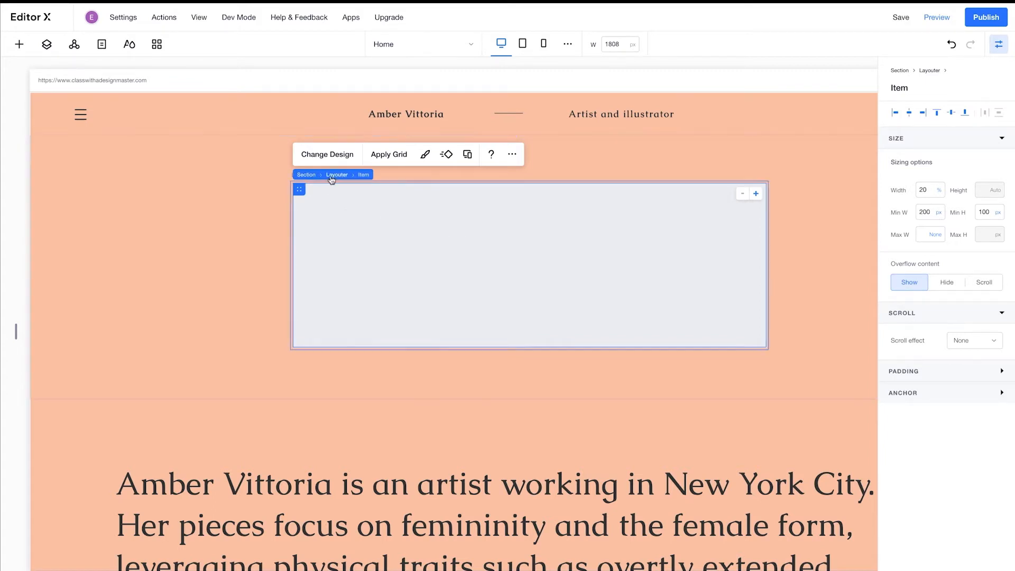
Step: Set the layouter's width to 90% and dock it to the centre of the section horizontally and vertically
{"action": "left_click", "coordinate": [330, 181]}
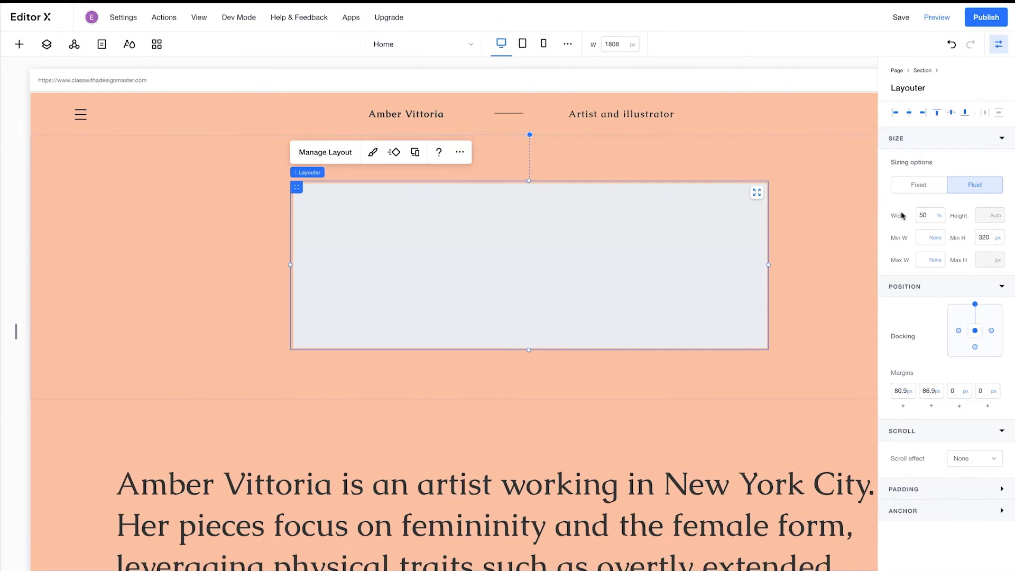
{"action": "key", "text": "Return"}
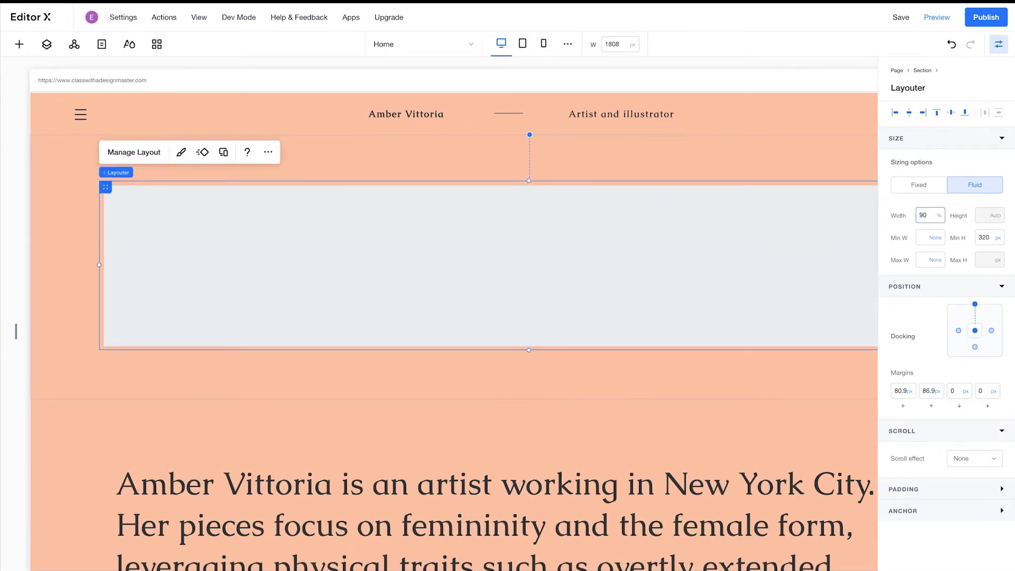
{"action": "left_click", "coordinate": [976, 332]}
{"action": "left_click", "coordinate": [967, 332]}
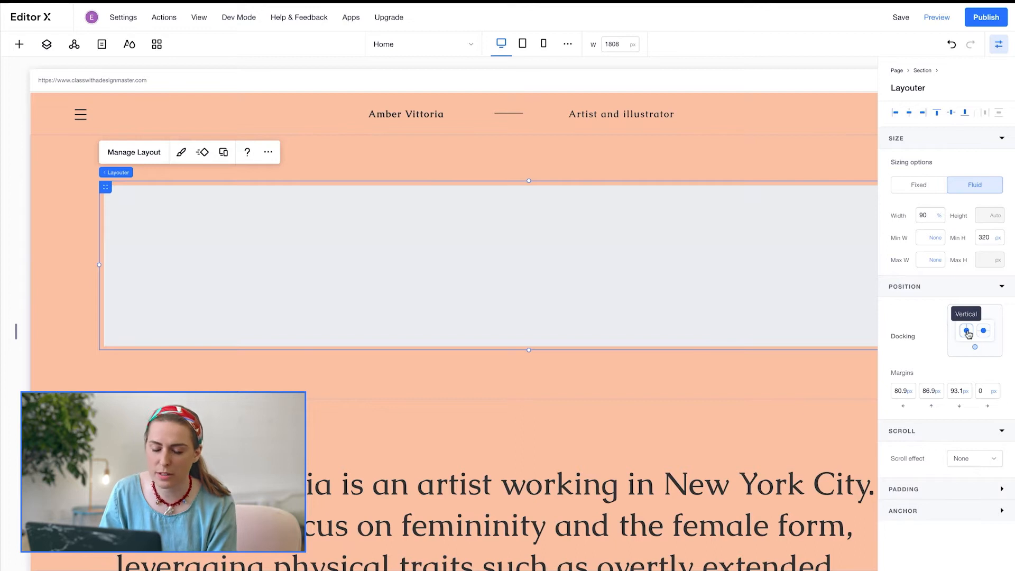
Step: Set the layouter's left, top and bottom margins to 0 px
{"action": "double_click", "coordinate": [902, 392]}
{"action": "type", "text": "0"}
{"action": "left_click", "coordinate": [927, 390]}
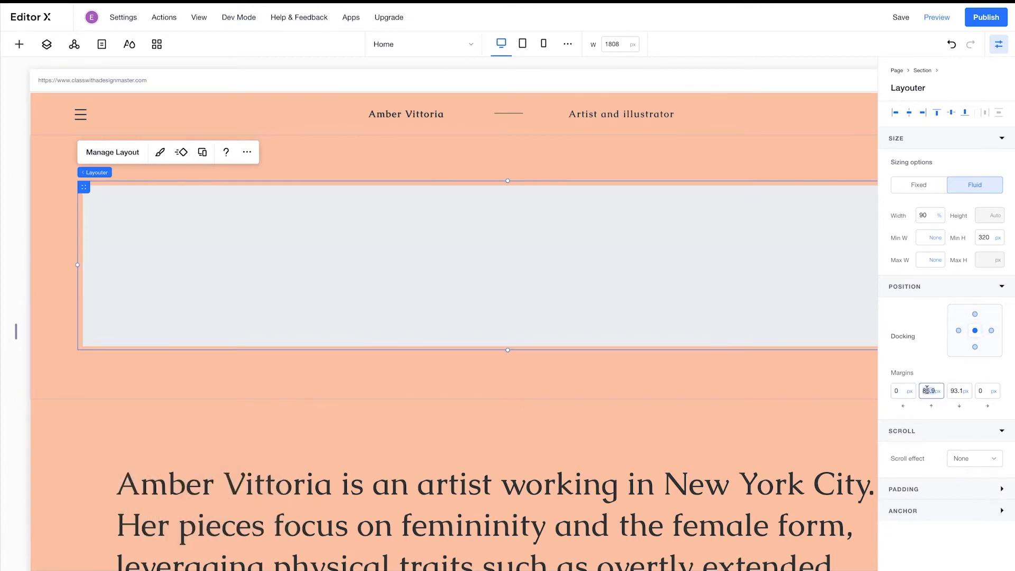
{"action": "left_click", "coordinate": [954, 392]}
{"action": "type", "text": "0"}
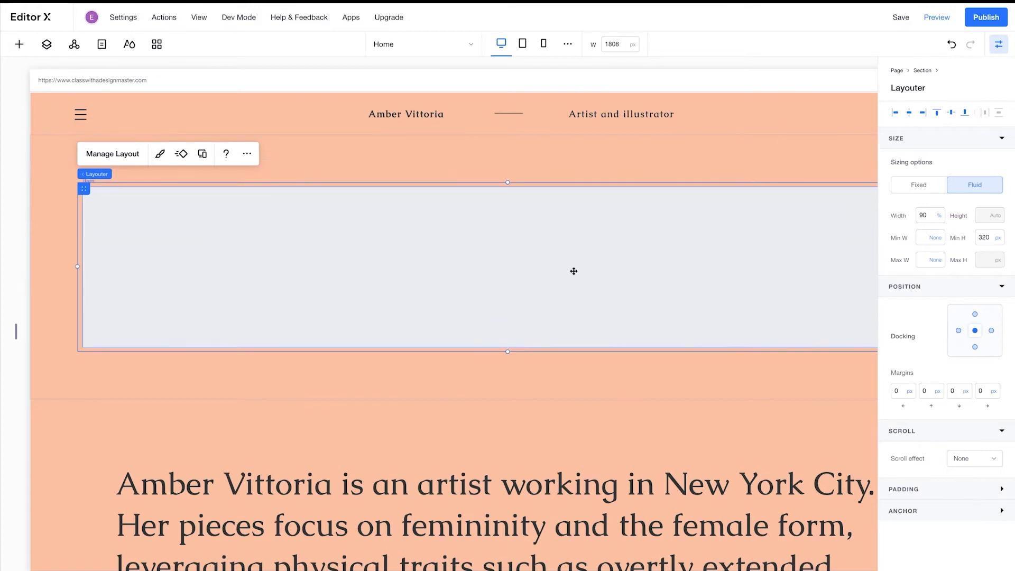
Step: Make the layouter item's background transparent with a fill opacity of 0%
{"action": "left_click", "coordinate": [508, 266]}
{"action": "left_click", "coordinate": [215, 160]}
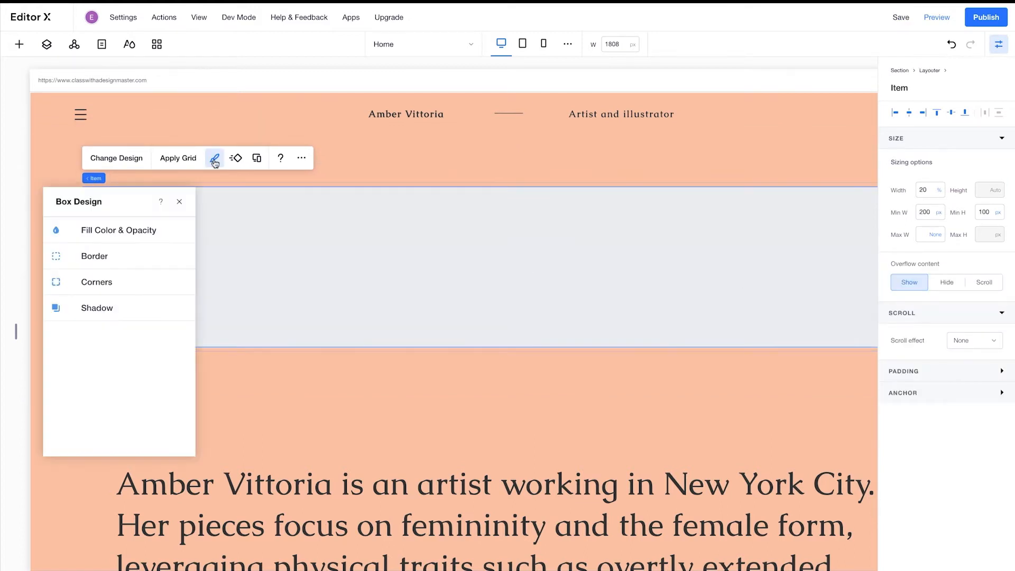
{"action": "left_click_drag", "start_coordinate": [148, 278], "coordinate": [99, 280]}
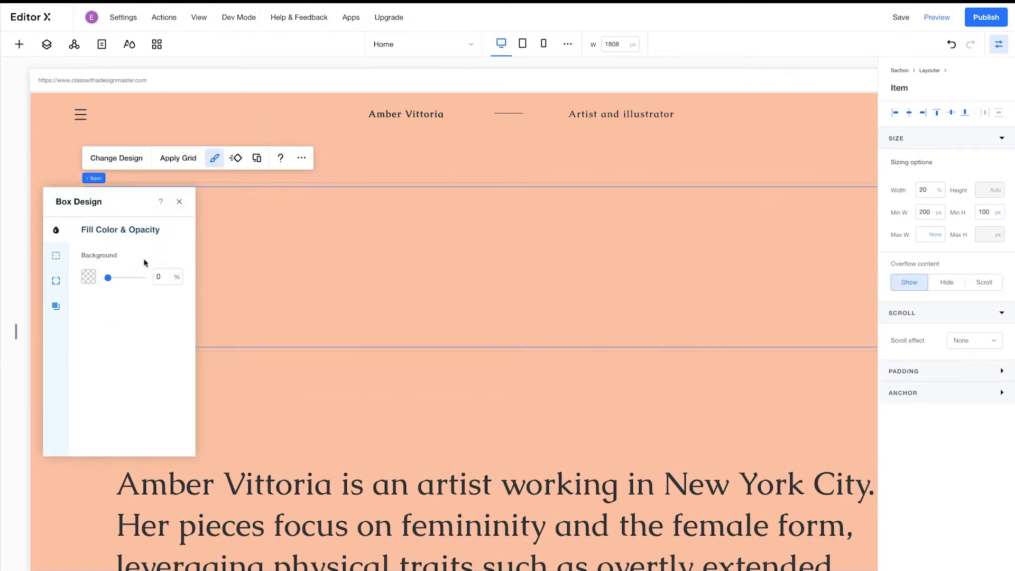
{"action": "left_click", "coordinate": [180, 201]}
Step: Change the layouter's display type to Columns
{"action": "left_click", "coordinate": [169, 188]}
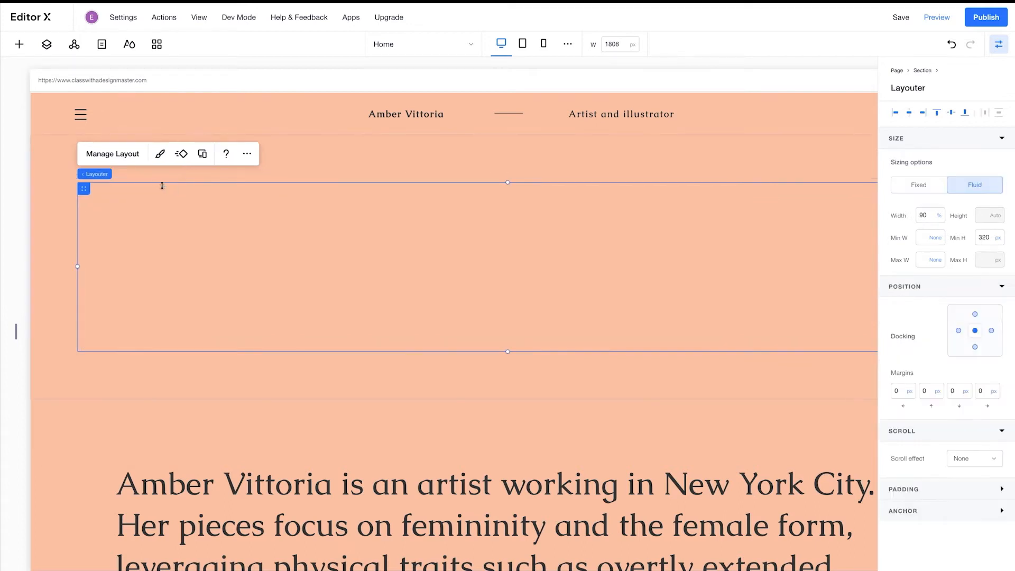
{"action": "left_click", "coordinate": [129, 160]}
{"action": "left_click", "coordinate": [98, 256]}
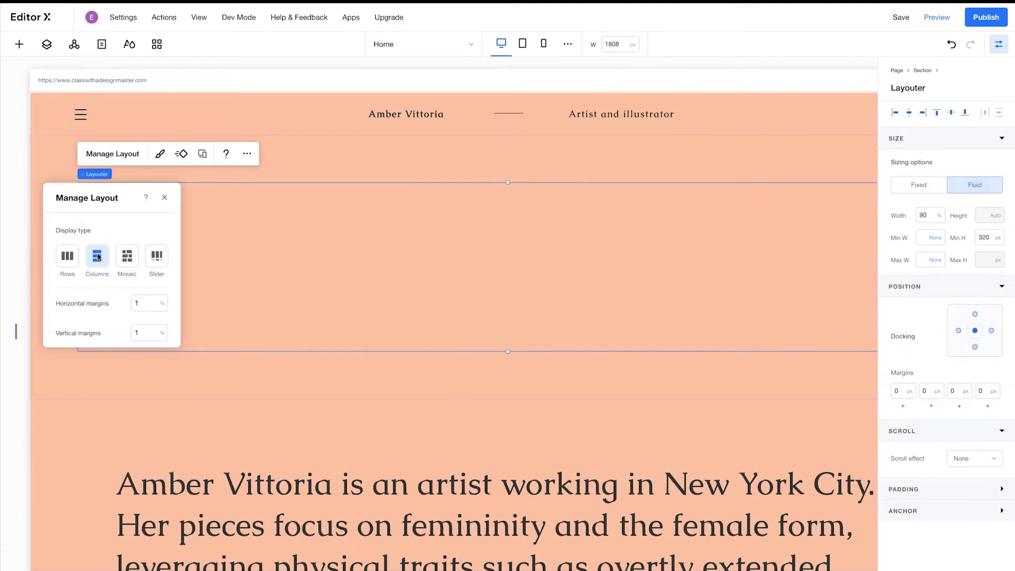
{"action": "left_click", "coordinate": [165, 199]}
Step: Set the layouter item's minimum height to 600 px and its scroll effect to Sticky
{"action": "left_click", "coordinate": [232, 232]}
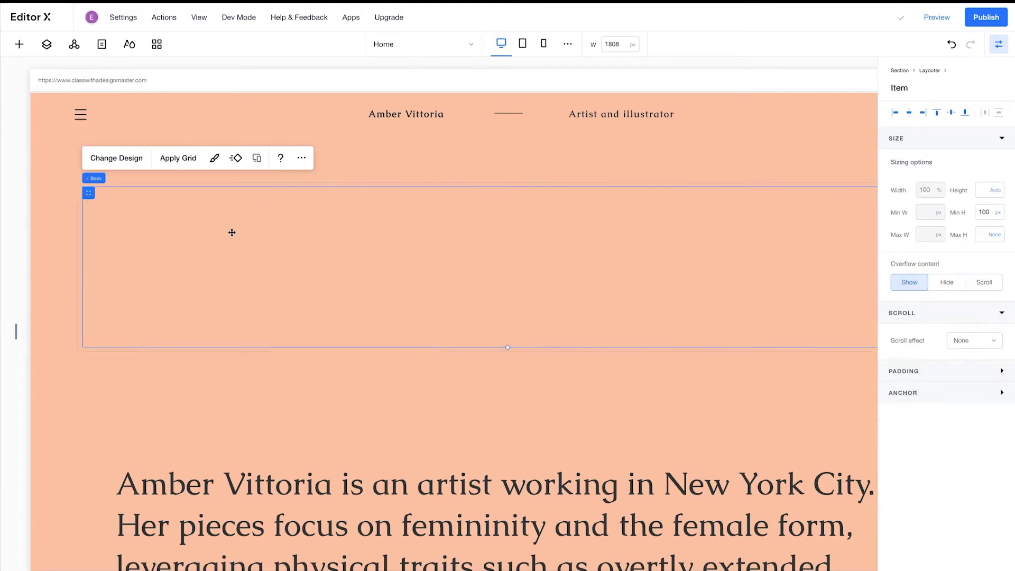
{"action": "double_click", "coordinate": [985, 212]}
{"action": "key", "text": "Return"}
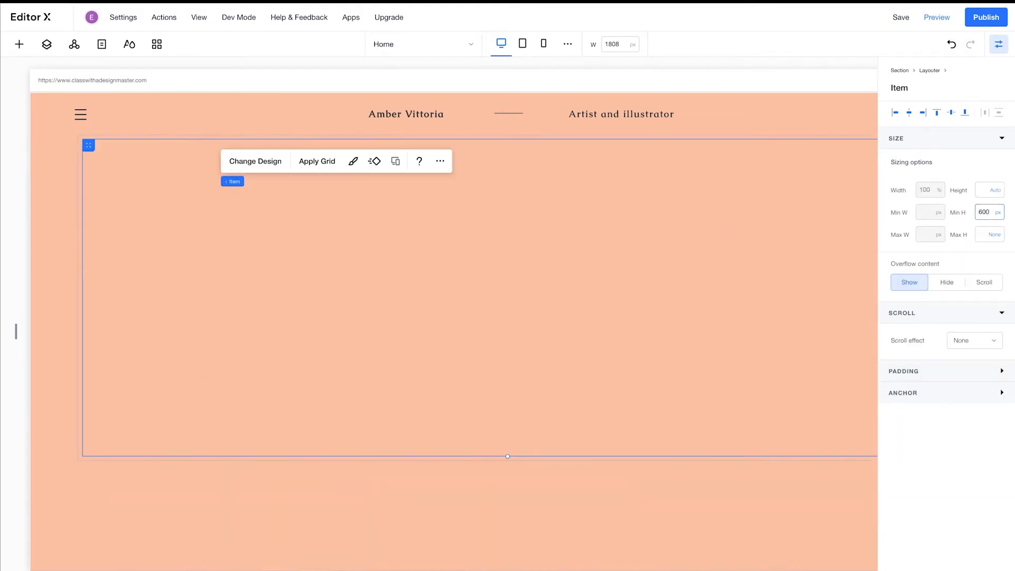
{"action": "left_click", "coordinate": [993, 342]}
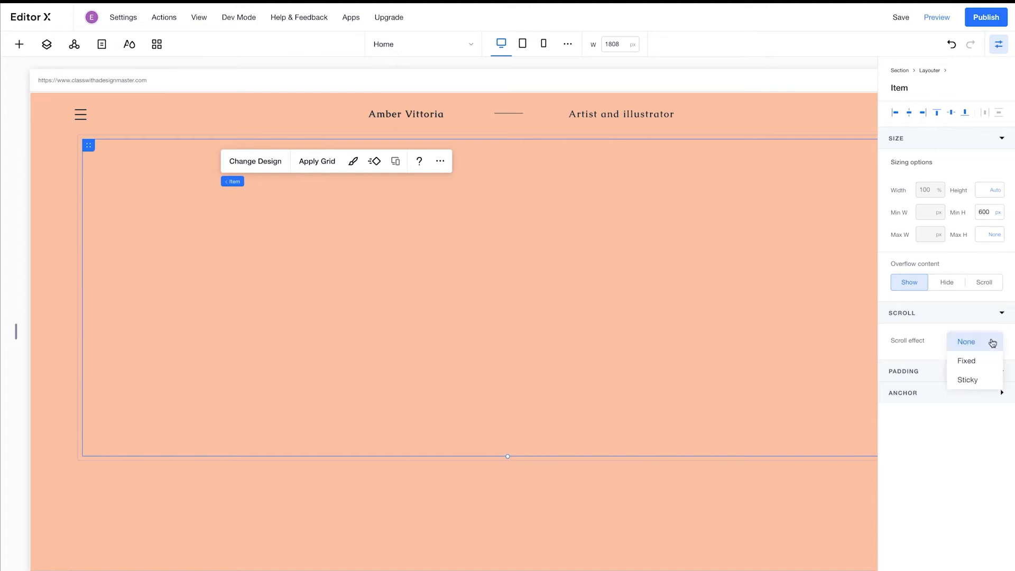
{"action": "left_click", "coordinate": [975, 381]}
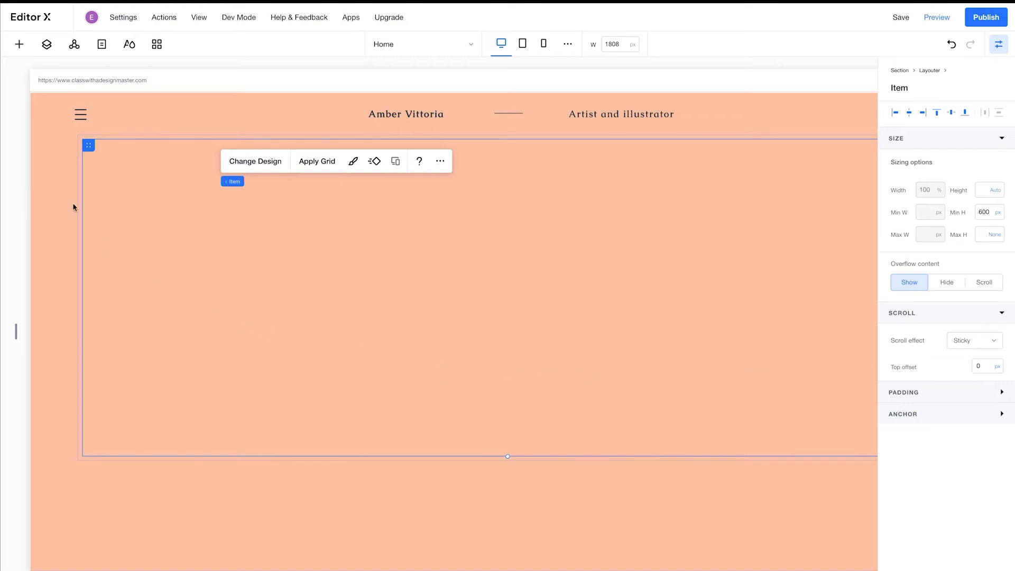
Step: Place the portrait illustration from the site's media inside the layouter item
{"action": "left_click", "coordinate": [18, 46]}
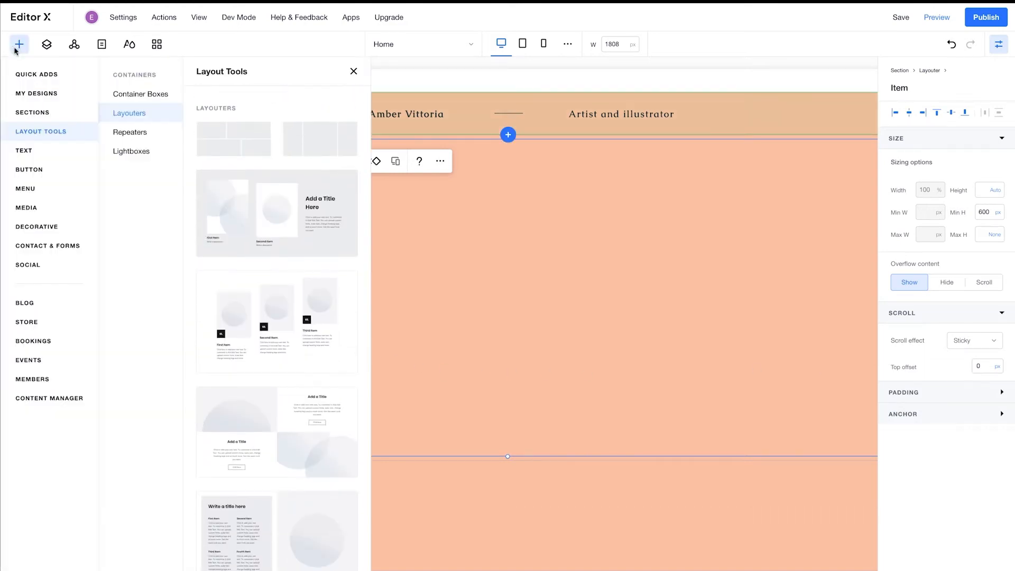
{"action": "left_click", "coordinate": [51, 209]}
{"action": "left_click_drag", "start_coordinate": [232, 204], "coordinate": [421, 257]}
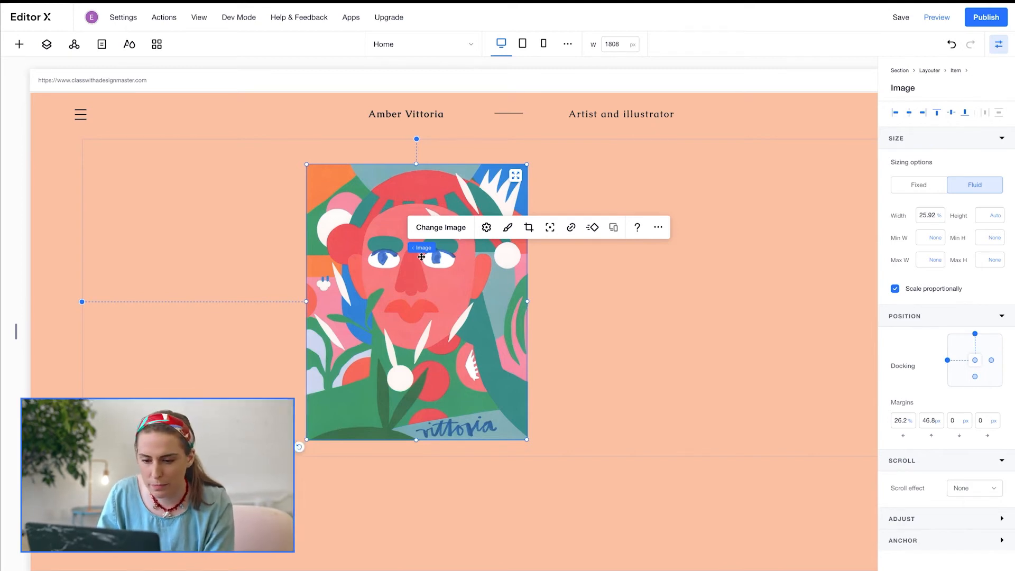
Step: Set the portrait image's width to 30%
{"action": "left_click", "coordinate": [929, 215]}
{"action": "type", "text": "30"}
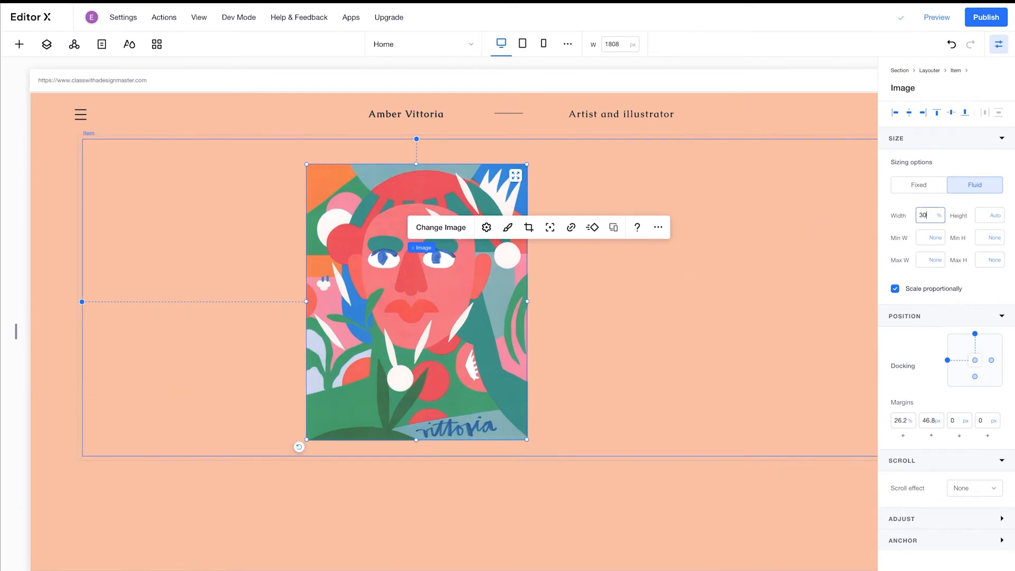
{"action": "key", "text": "Return"}
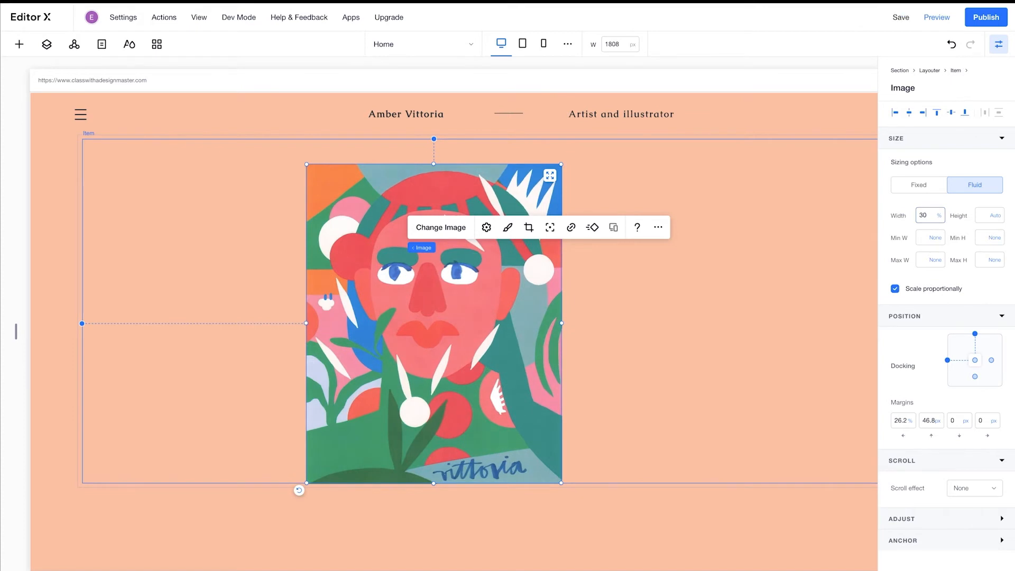
Step: Set the portrait image's margins to 5% on the left, 100 px at the top and 175 px at the bottom
{"action": "left_click", "coordinate": [902, 419]}
{"action": "key", "text": "Return"}
{"action": "key", "text": "Tab"}
{"action": "type", "text": "100"}
{"action": "key", "text": "Return"}
{"action": "type", "text": "175"}
{"action": "key", "text": "Return"}
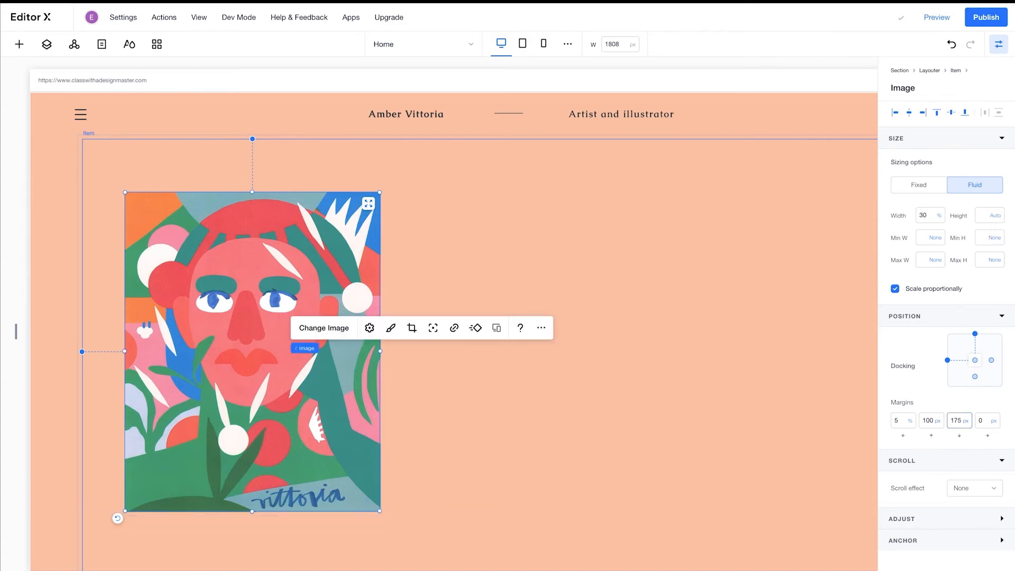
Step: Add a container box to the layouter item in the empty area to the right of the portrait image
{"action": "left_click", "coordinate": [19, 44]}
{"action": "left_click", "coordinate": [158, 95]}
{"action": "left_click_drag", "start_coordinate": [234, 186], "coordinate": [712, 342]}
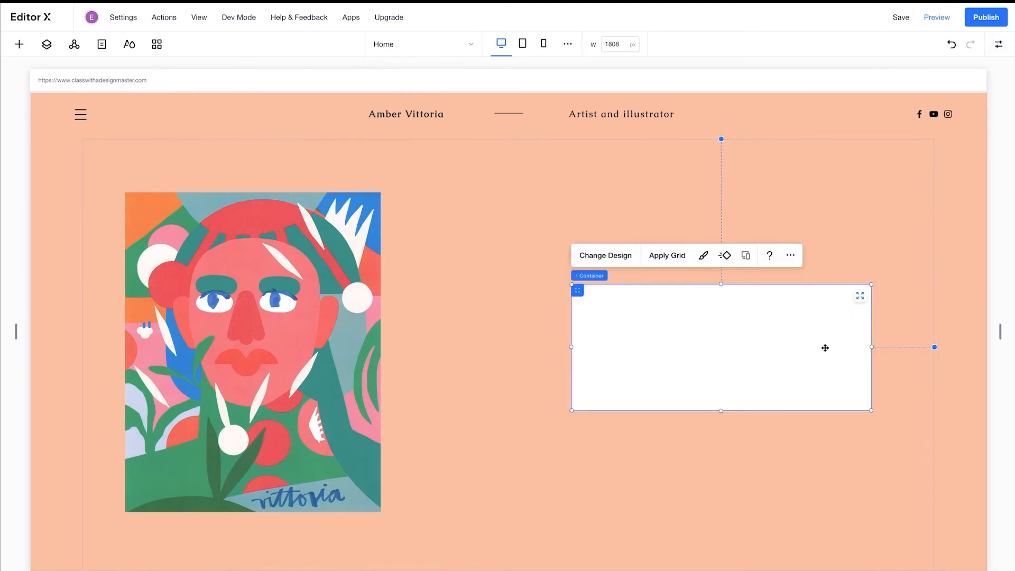
Step: Fill the container with the saved peach colour that matches the section's background
{"action": "left_click", "coordinate": [702, 253]}
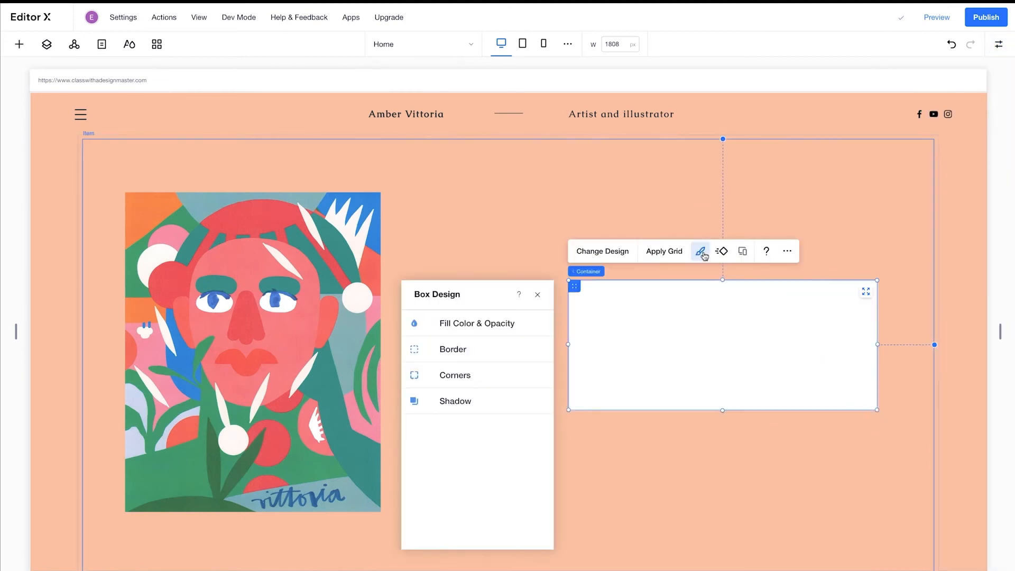
{"action": "left_click", "coordinate": [539, 331]}
{"action": "left_click", "coordinate": [448, 371]}
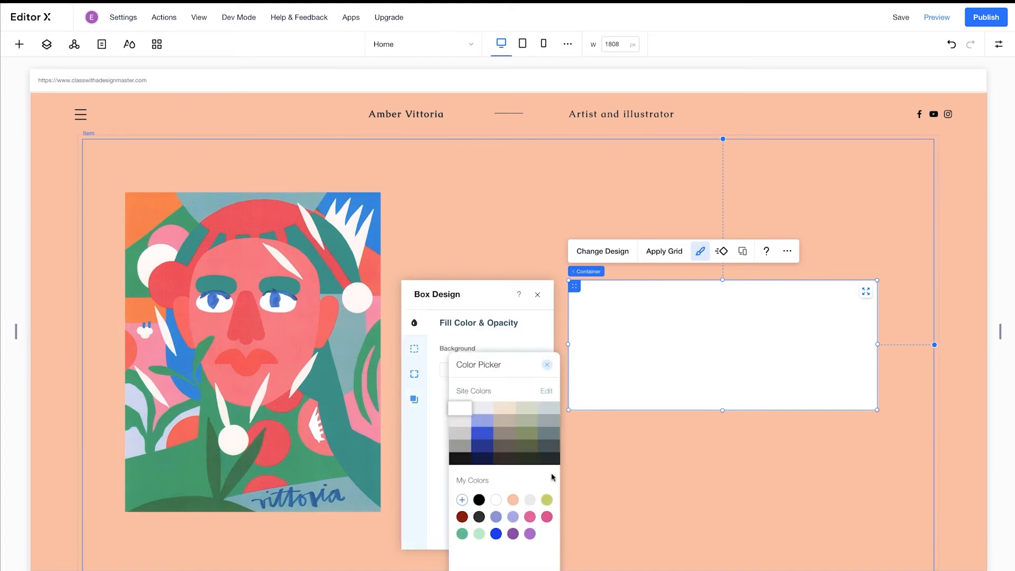
{"action": "left_click", "coordinate": [512, 500]}
{"action": "left_click", "coordinate": [547, 367]}
Step: Remove the container's border by setting its width to 0 px
{"action": "left_click", "coordinate": [414, 348]}
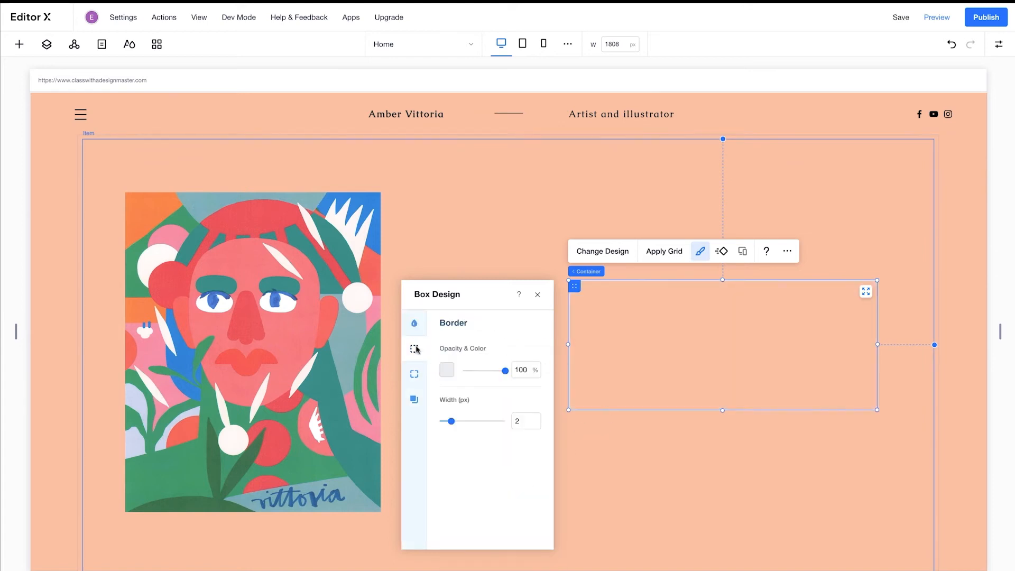
{"action": "left_click_drag", "start_coordinate": [452, 422], "coordinate": [434, 424]}
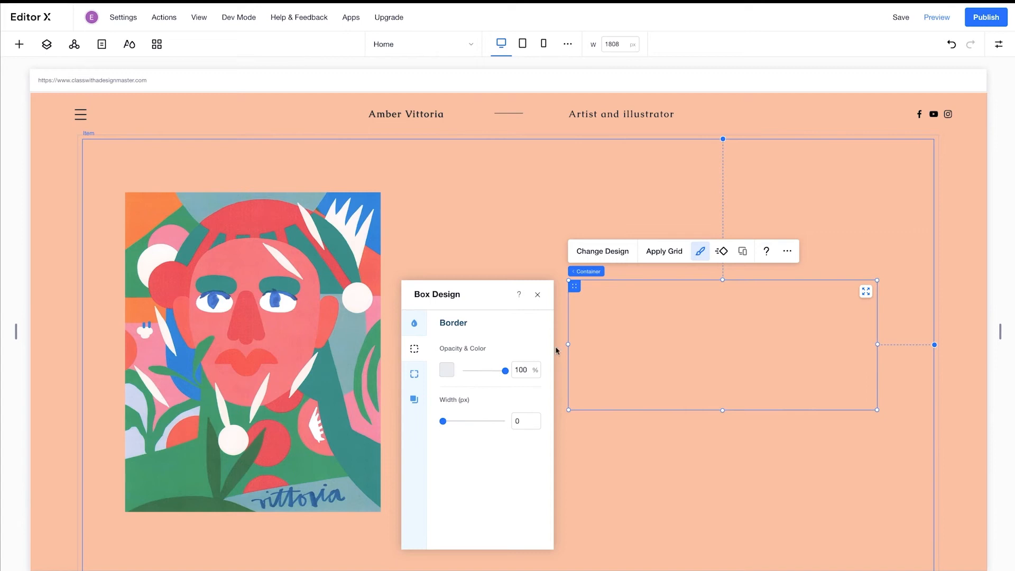
{"action": "left_click", "coordinate": [537, 296]}
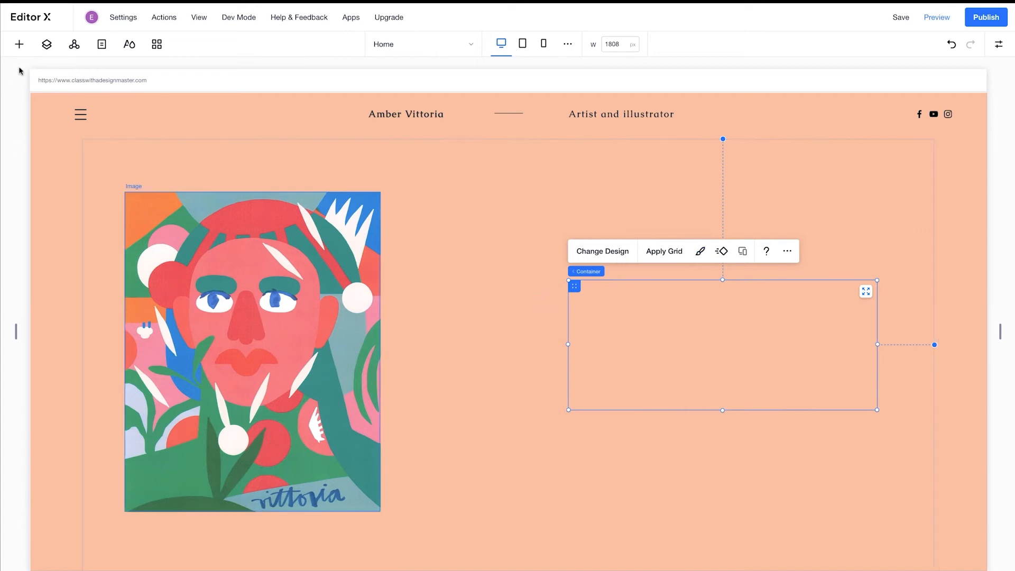
Step: Add a themed title text inside the container to the right of the portrait
{"action": "left_click", "coordinate": [19, 44]}
{"action": "left_click", "coordinate": [42, 150]}
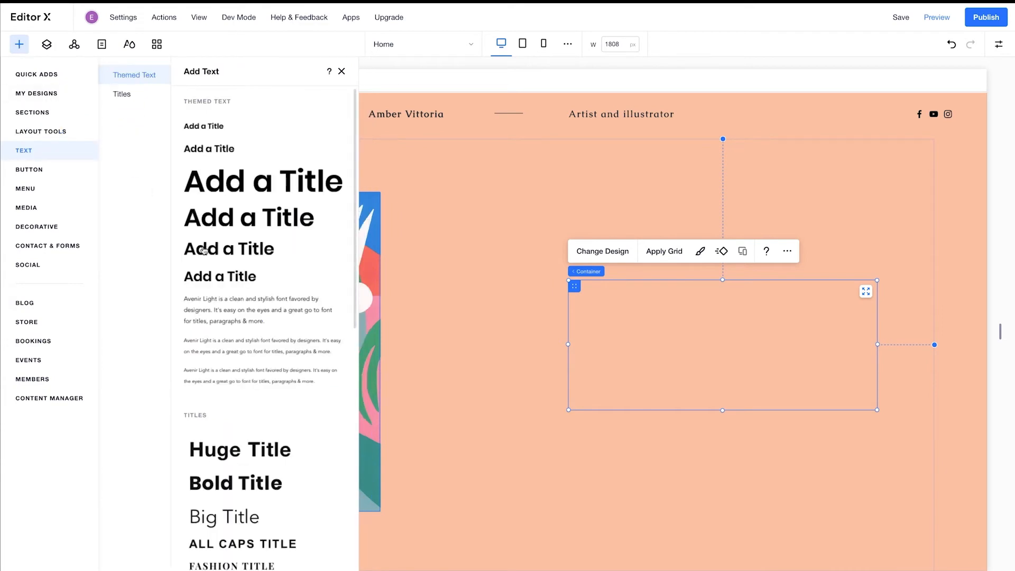
{"action": "left_click_drag", "start_coordinate": [204, 251], "coordinate": [618, 327]}
Step: Open the new title for editing, keep its text colour, and set its font to Caudex
{"action": "double_click", "coordinate": [618, 328]}
{"action": "left_click", "coordinate": [841, 257]}
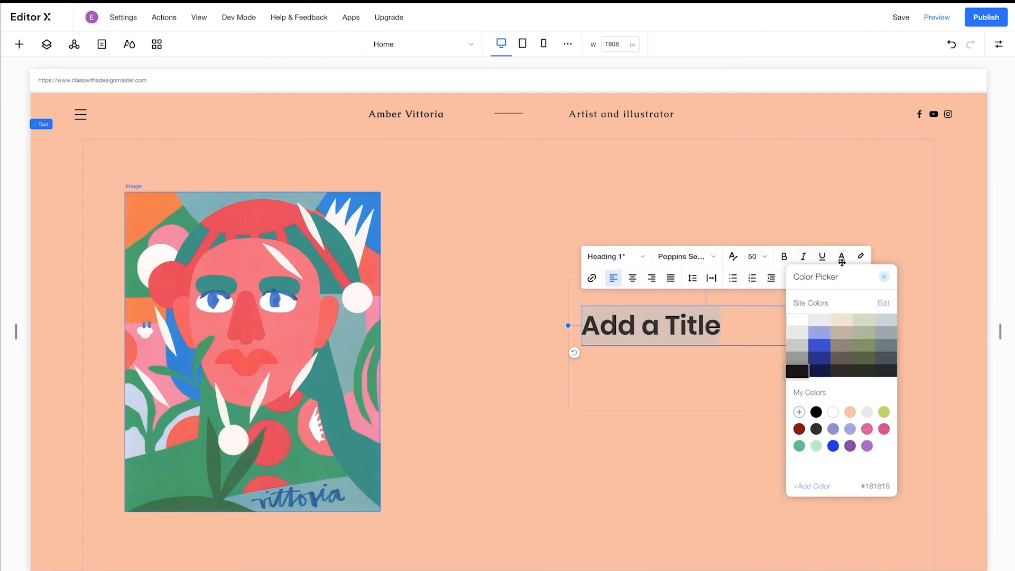
{"action": "left_click", "coordinate": [884, 277]}
{"action": "left_click", "coordinate": [703, 262]}
{"action": "left_click", "coordinate": [682, 275]}
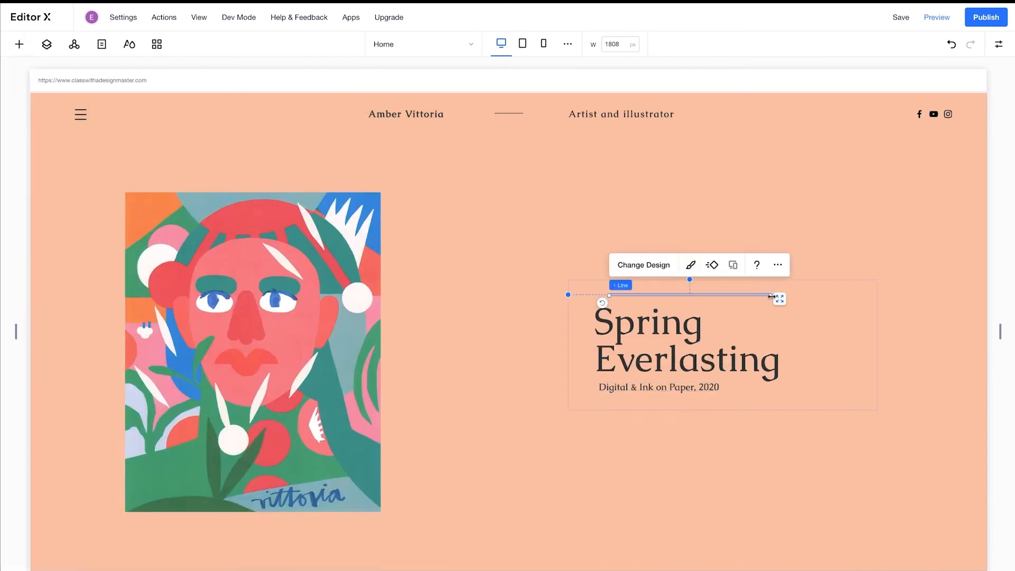
Step: Lengthen the horizontal line above the Spring Everlasting title so it extends past the title's right end
{"action": "left_click_drag", "start_coordinate": [772, 296], "coordinate": [818, 295]}
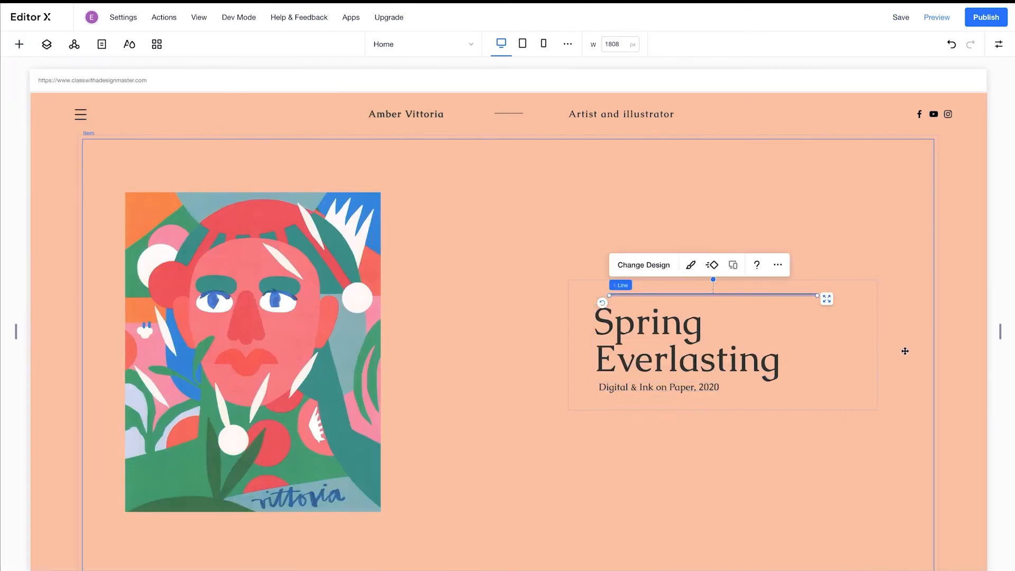
{"action": "left_click", "coordinate": [905, 350]}
Step: Duplicate the finished layouter item until there are four stacked items, and look through the copies
{"action": "right_click", "coordinate": [485, 377]}
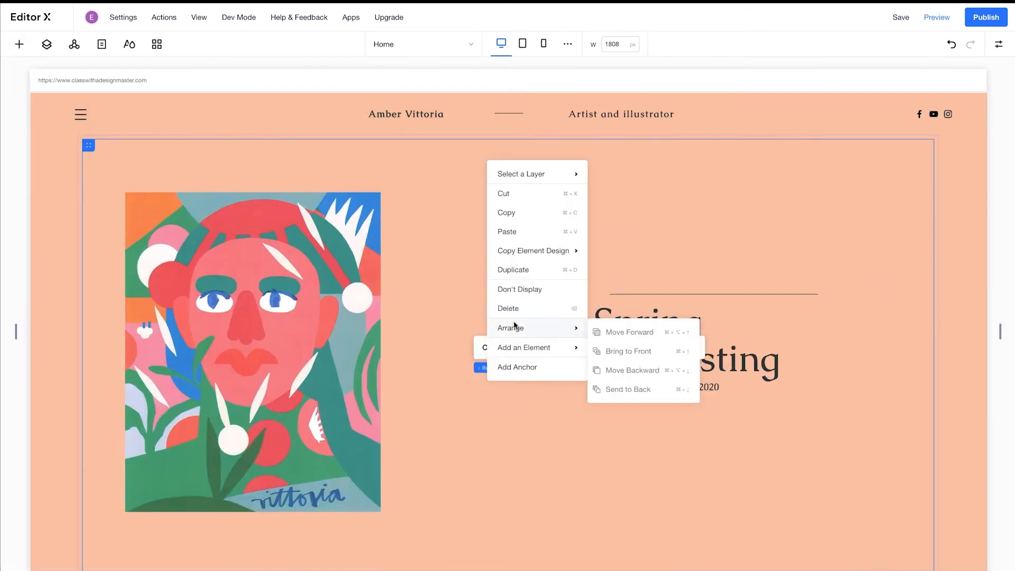
{"action": "right_click", "coordinate": [468, 304]}
{"action": "right_click", "coordinate": [488, 409]}
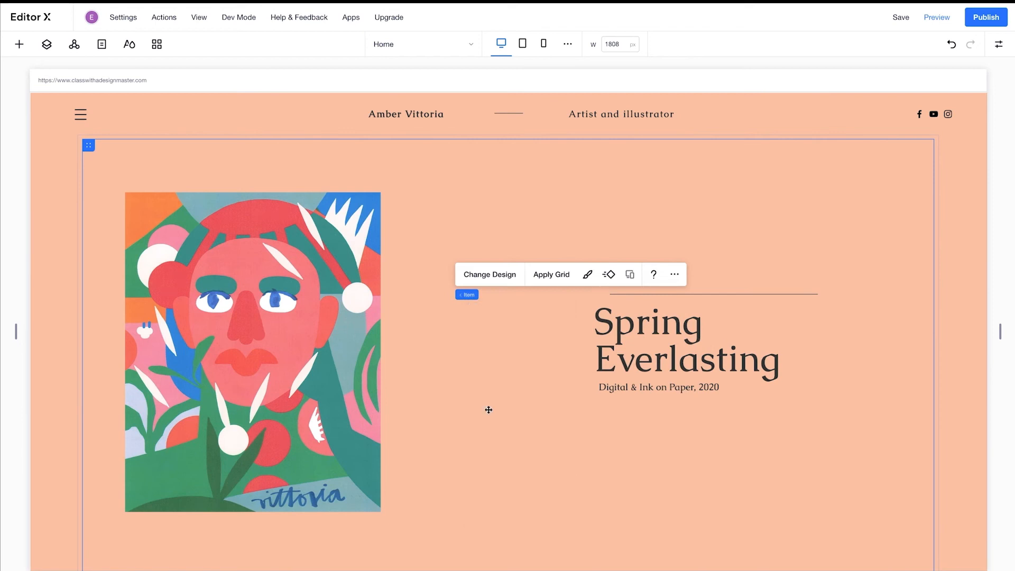
{"action": "left_click", "coordinate": [515, 303]}
{"action": "scroll", "coordinate": [437, 362], "scroll_direction": "down", "scroll_amount": 10}
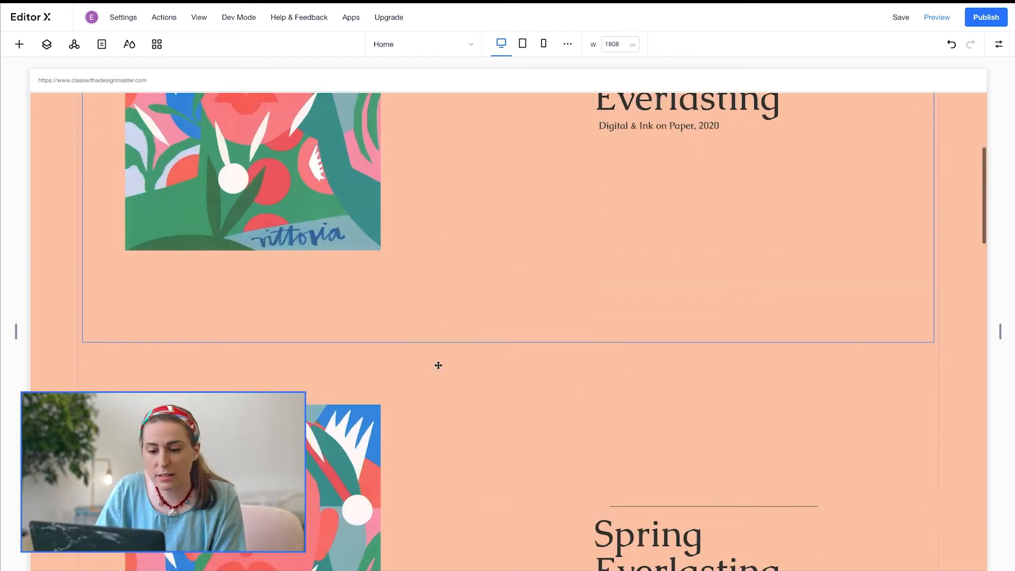
{"action": "scroll", "coordinate": [438, 365], "scroll_direction": "down", "scroll_amount": 10}
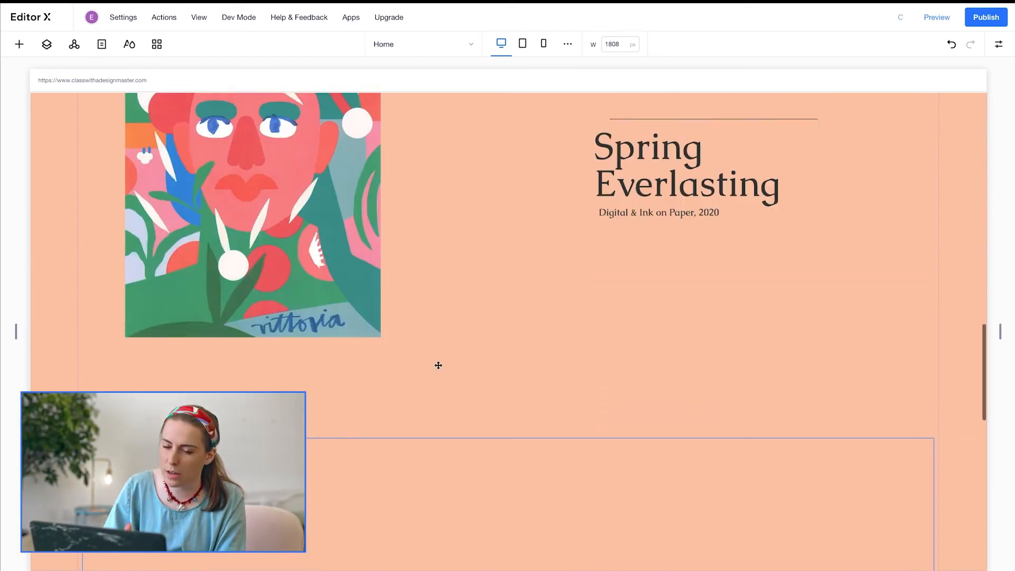
{"action": "scroll", "coordinate": [438, 365], "scroll_direction": "down", "scroll_amount": 5}
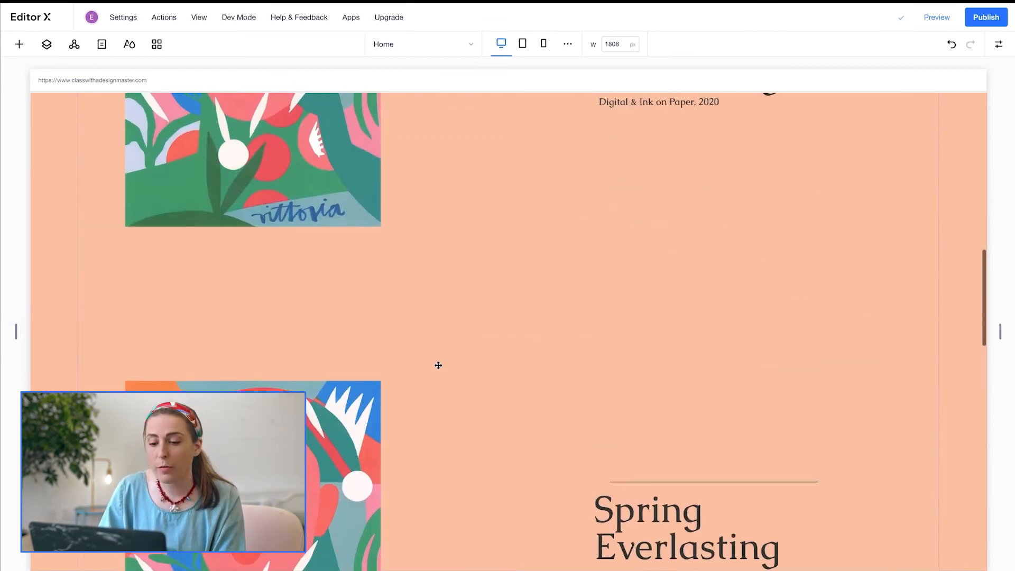
Step: Replace the portrait in the second layouter item with the site file 2.dressing-up-the-disdain.png
{"action": "scroll", "coordinate": [438, 366], "scroll_direction": "up", "scroll_amount": 10}
{"action": "scroll", "coordinate": [438, 366], "scroll_direction": "up", "scroll_amount": 1}
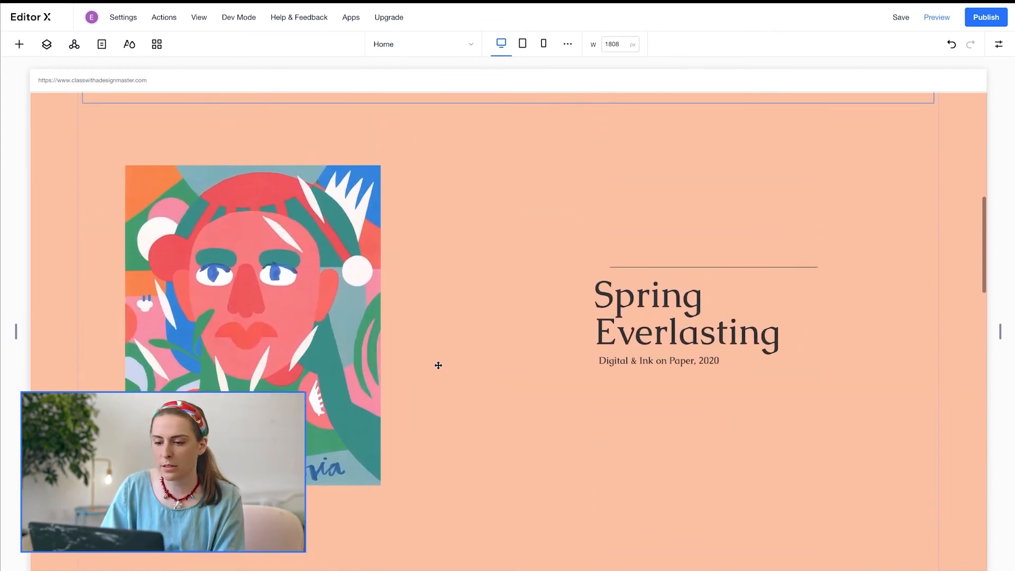
{"action": "left_click", "coordinate": [318, 296]}
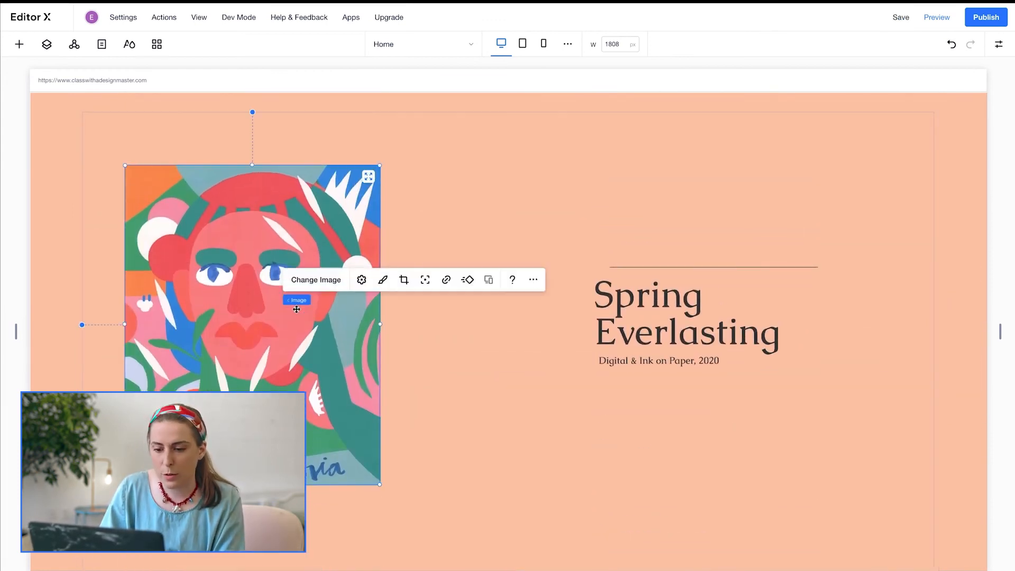
{"action": "left_click", "coordinate": [316, 278]}
{"action": "left_click", "coordinate": [399, 229]}
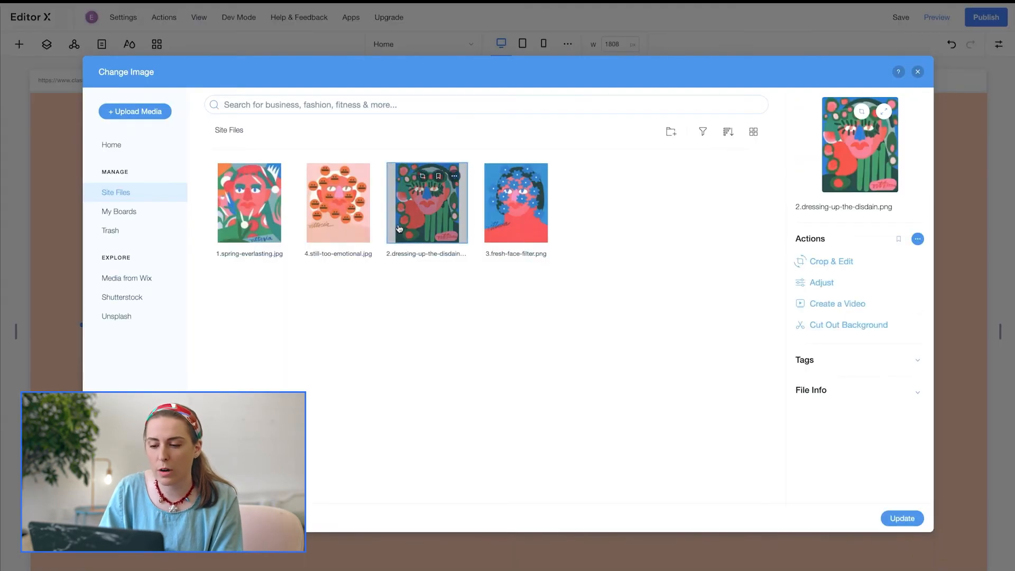
{"action": "left_click", "coordinate": [902, 518]}
Step: Set the second portrait's margins to 7% on the left, 125 px at the top and 150 px at the bottom
{"action": "left_click", "coordinate": [1001, 45]}
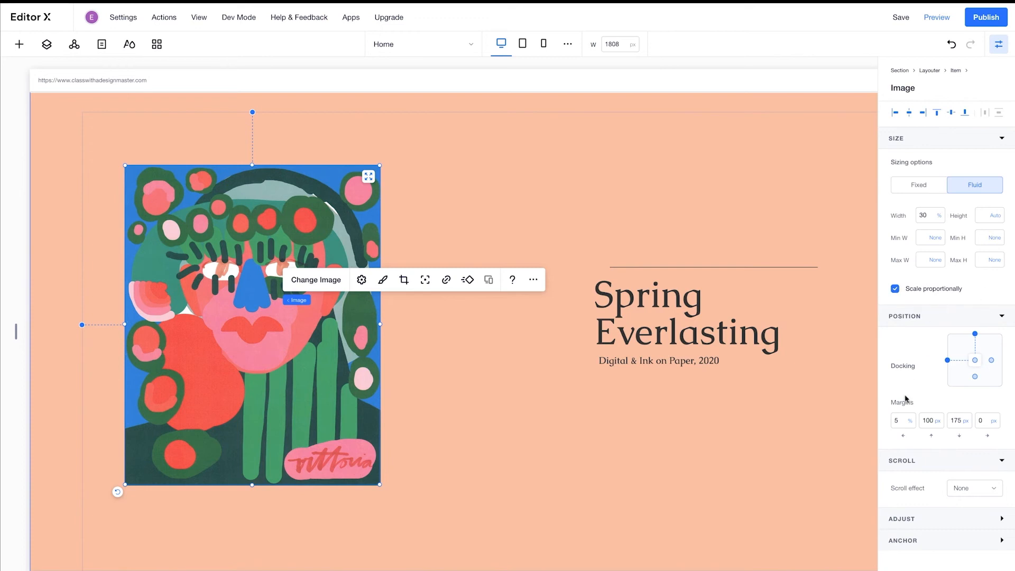
{"action": "type", "text": "7"}
{"action": "left_click", "coordinate": [928, 426]}
{"action": "type", "text": "125"}
{"action": "left_click", "coordinate": [955, 421]}
{"action": "type", "text": "150"}
Step: Change the second item's title to "Dressing Up The Disdain"
{"action": "double_click", "coordinate": [768, 335]}
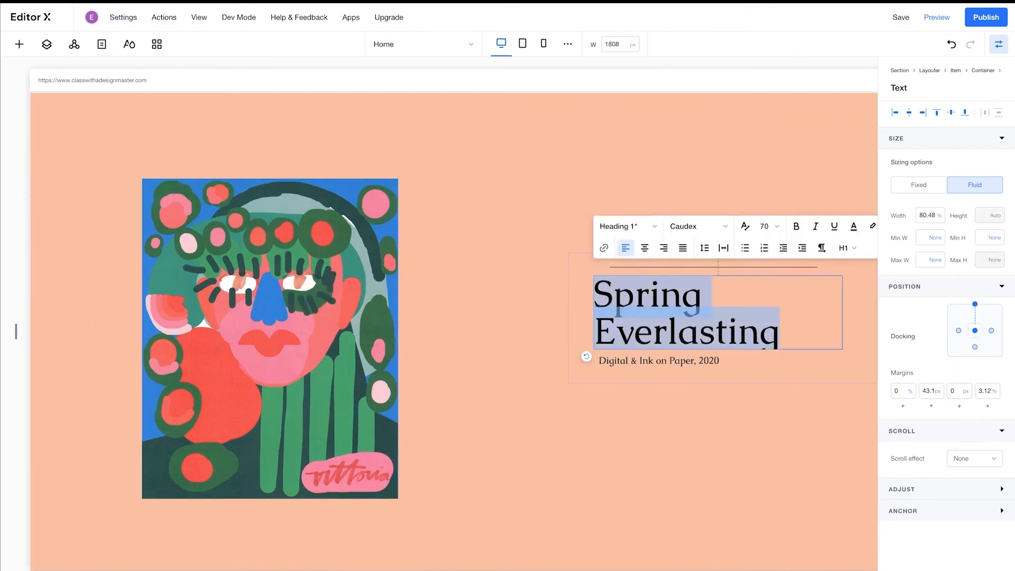
{"action": "type", "text": "Dressing Up The"}
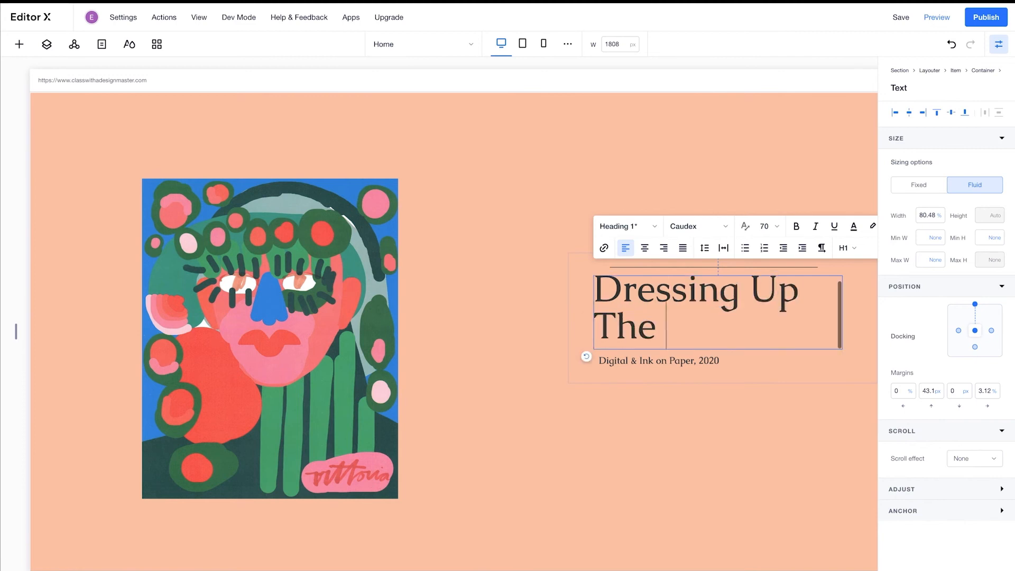
{"action": "type", "text": " Disdain"}
{"action": "left_click", "coordinate": [732, 413]}
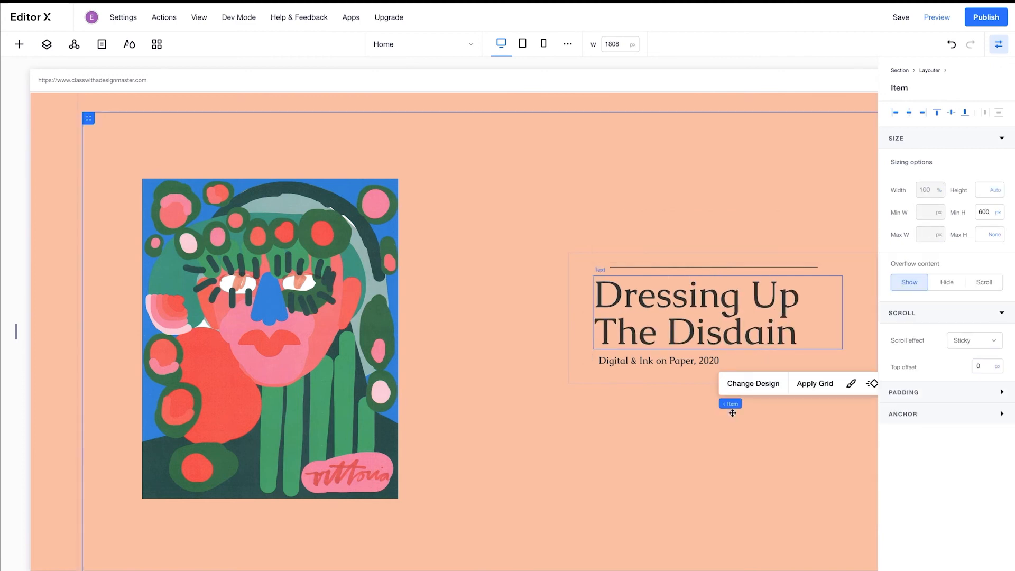
Step: Replace the portrait in the third layouter item with the site file 3.fresh-face-filter.png
{"action": "scroll", "coordinate": [732, 413], "scroll_direction": "down", "scroll_amount": 10}
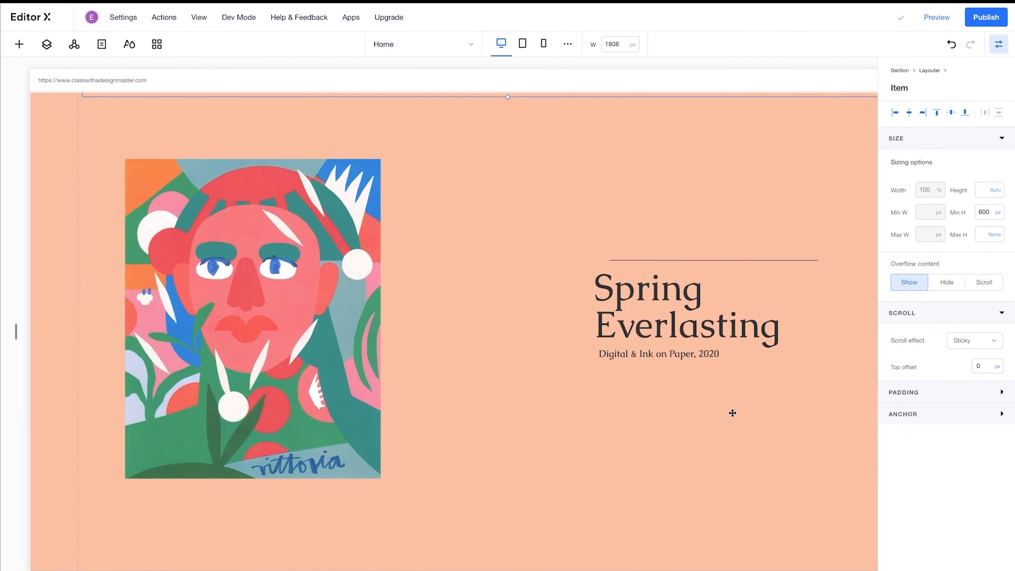
{"action": "left_click", "coordinate": [369, 322]}
{"action": "left_click", "coordinate": [379, 291]}
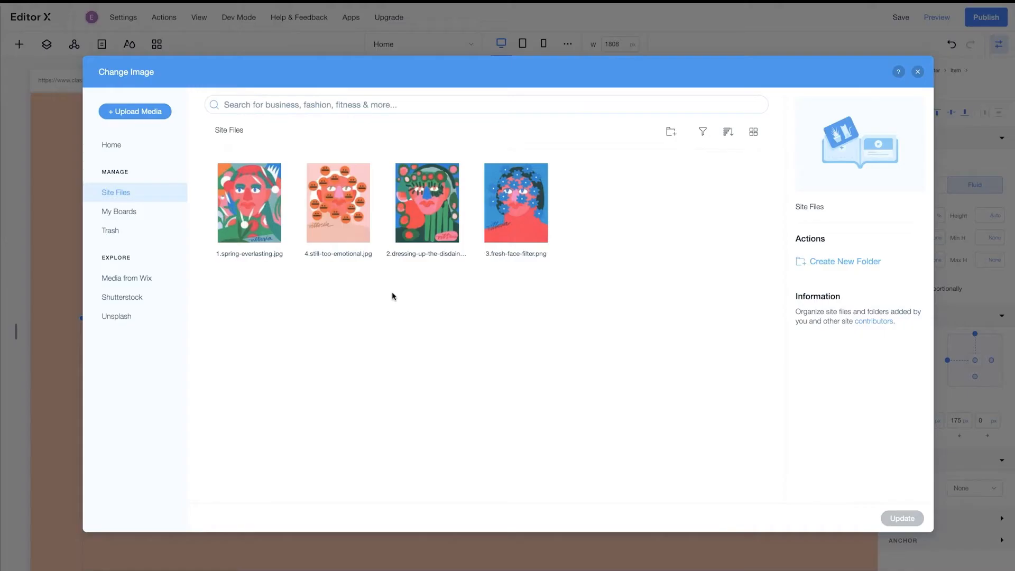
{"action": "left_click", "coordinate": [531, 227]}
{"action": "left_click", "coordinate": [902, 519]}
Step: Set the third portrait's left margin to 9% and top margin to 150 px, and adjust its bottom margin
{"action": "left_click", "coordinate": [898, 421]}
{"action": "type", "text": "9"}
{"action": "left_click", "coordinate": [924, 422]}
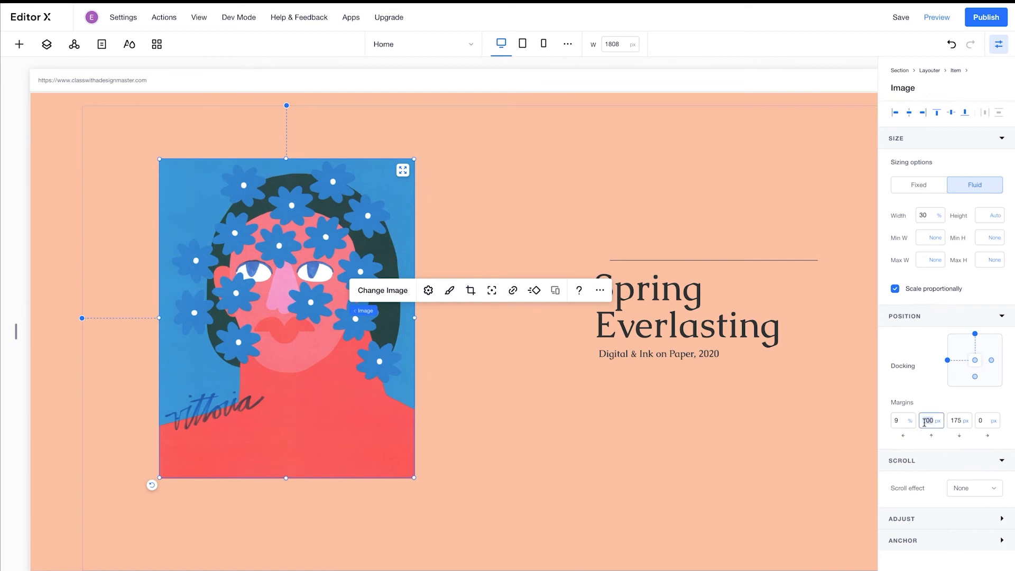
{"action": "type", "text": "150"}
{"action": "left_click", "coordinate": [958, 421]}
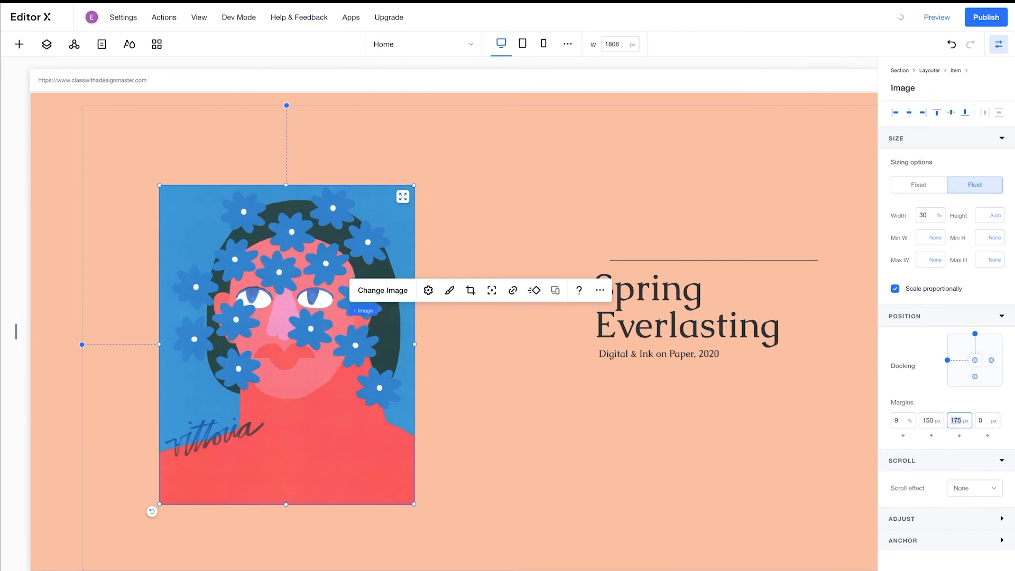
Step: Change the third item's title to "Fresh Face Filter" and refit its text box and caption to a single-line title
{"action": "double_click", "coordinate": [687, 312]}
{"action": "type", "text": "Fresh Fa"}
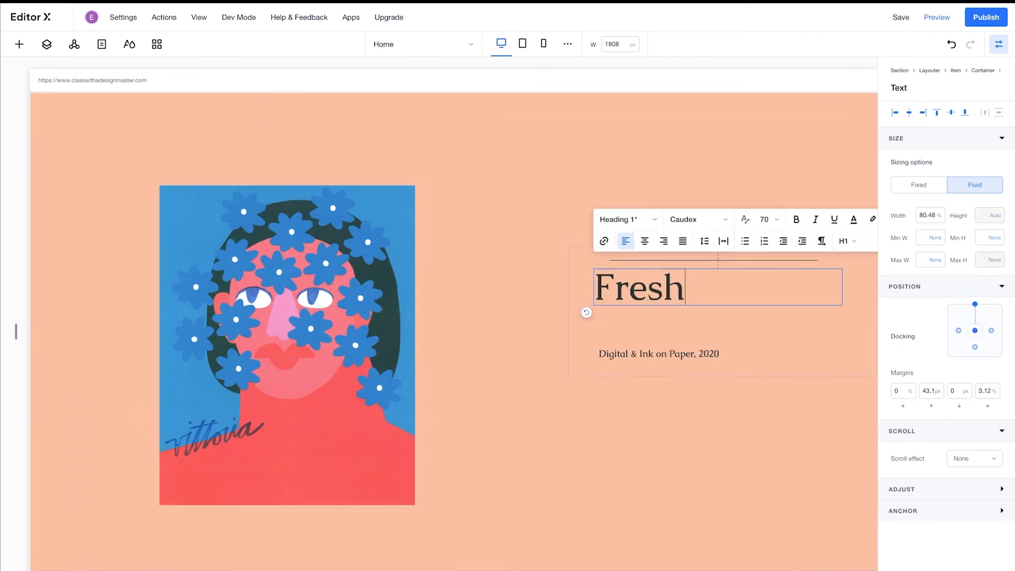
{"action": "type", "text": "ce Filter"}
{"action": "key", "text": "Escape"}
{"action": "left_click_drag", "start_coordinate": [843, 306], "coordinate": [878, 307]}
{"action": "left_click", "coordinate": [705, 317]}
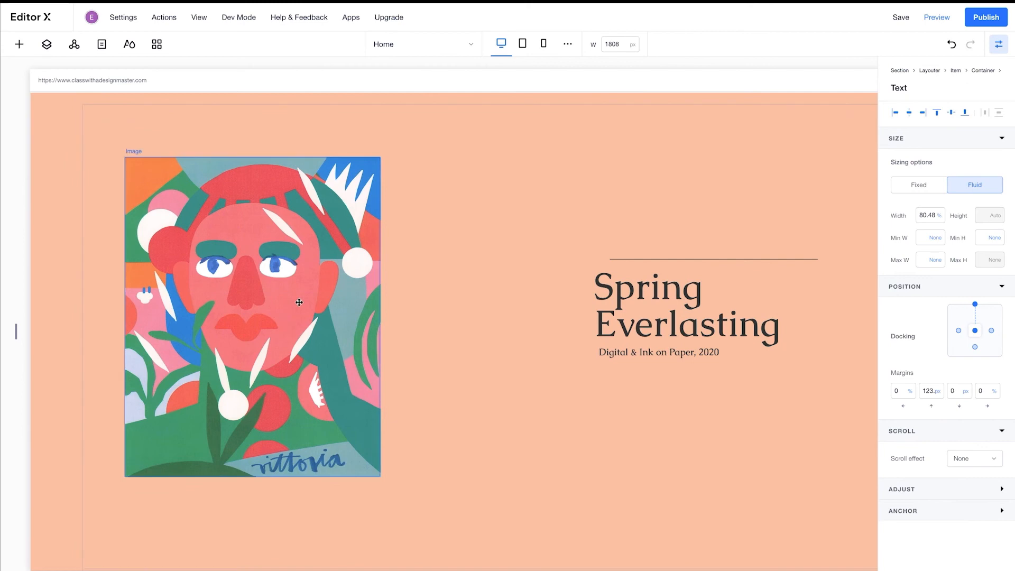
Step: Replace the portrait in the fourth layouter item with the site file 4.still-too-emotional.jpg
{"action": "left_click", "coordinate": [300, 303]}
{"action": "left_click", "coordinate": [318, 273]}
{"action": "left_click", "coordinate": [338, 201]}
{"action": "left_click", "coordinate": [902, 519]}
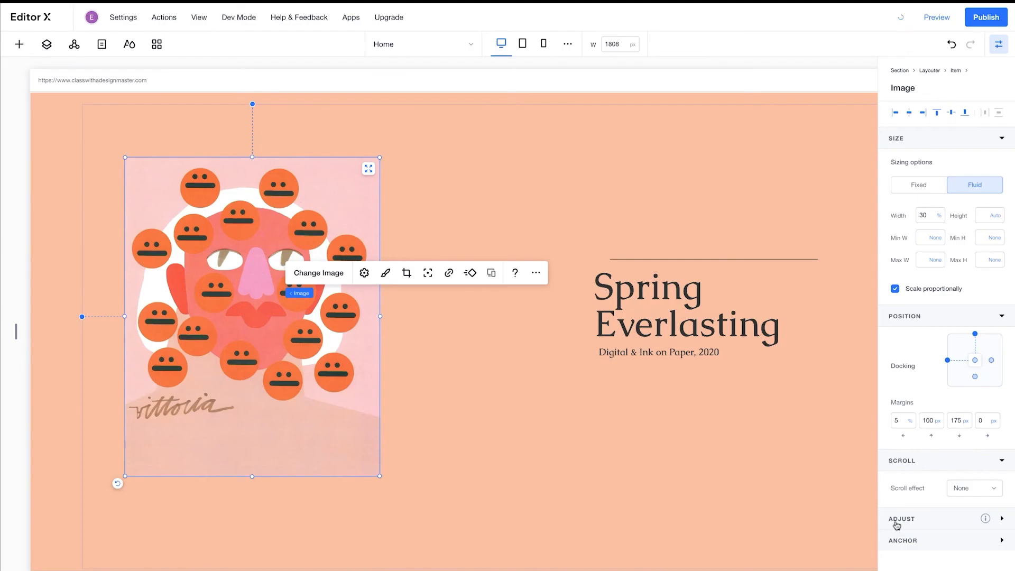
Step: Set the fourth portrait's margins to 11% on the left, 175 px at the top and 100 px at the bottom
{"action": "type", "text": "11"}
{"action": "left_click", "coordinate": [929, 421]}
{"action": "type", "text": "175"}
{"action": "left_click", "coordinate": [956, 420]}
{"action": "type", "text": "100"}
Step: Change the fourth item's title to "Still Too Emotional"
{"action": "double_click", "coordinate": [763, 328]}
{"action": "key", "text": "ctrl+a"}
{"action": "type", "text": "Still Too Emotional"}
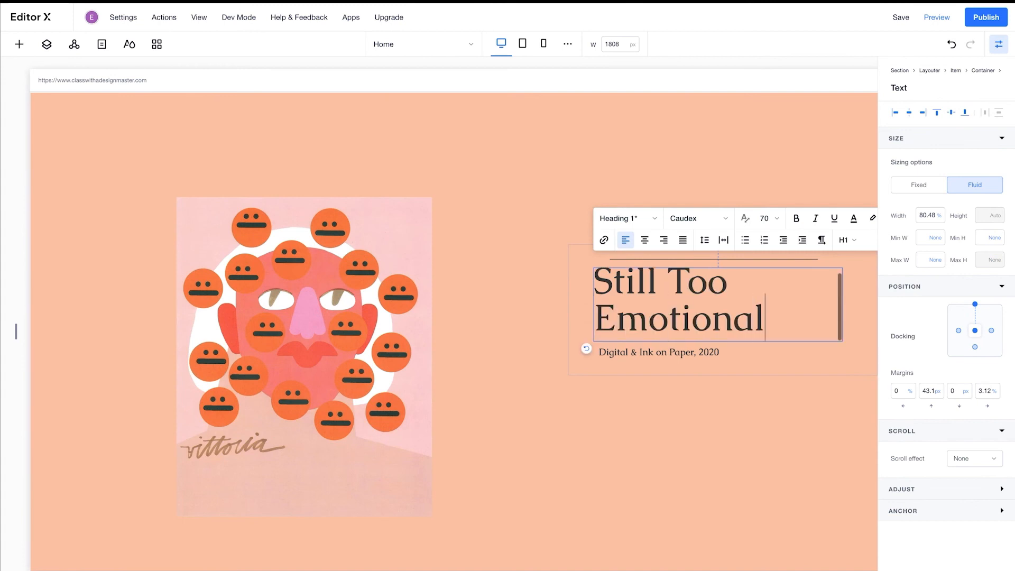
{"action": "left_click", "coordinate": [768, 400]}
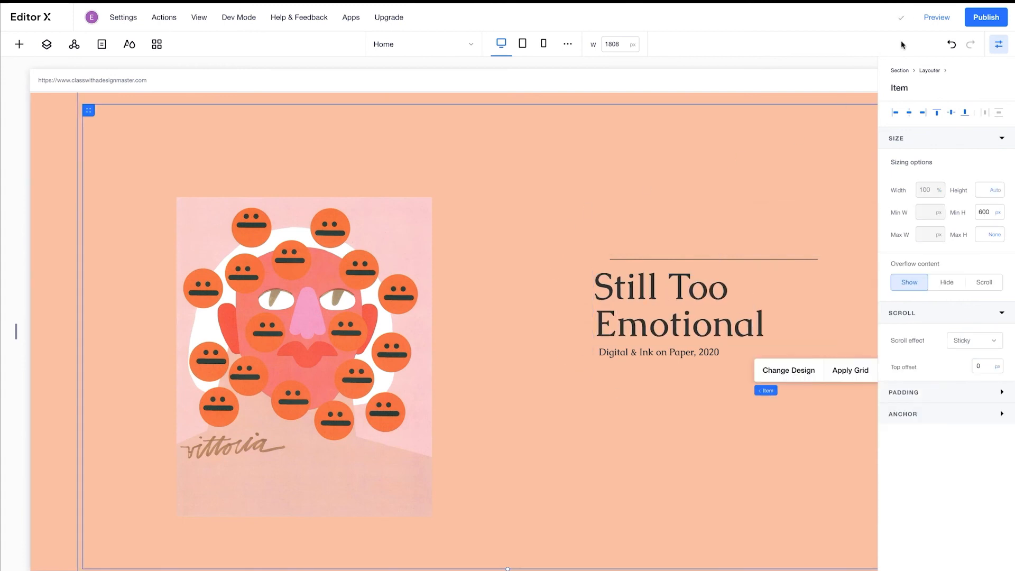
Step: Preview the site and scroll through the layouter section to check how the sticky portraits stack
{"action": "left_click", "coordinate": [936, 18]}
{"action": "scroll", "coordinate": [1006, 158], "scroll_direction": "down", "scroll_amount": 5}
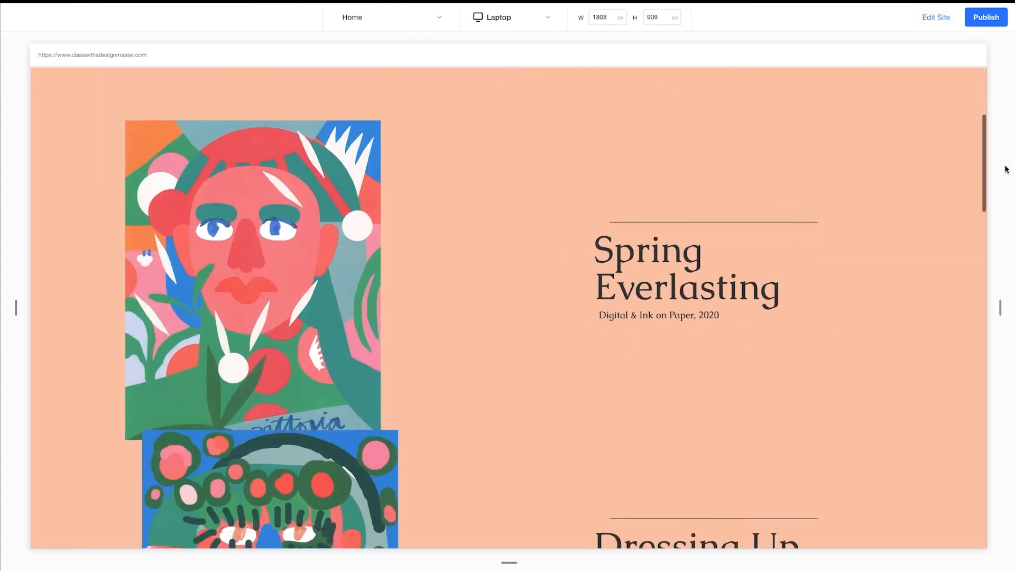
{"action": "scroll", "coordinate": [1006, 169], "scroll_direction": "down", "scroll_amount": 5}
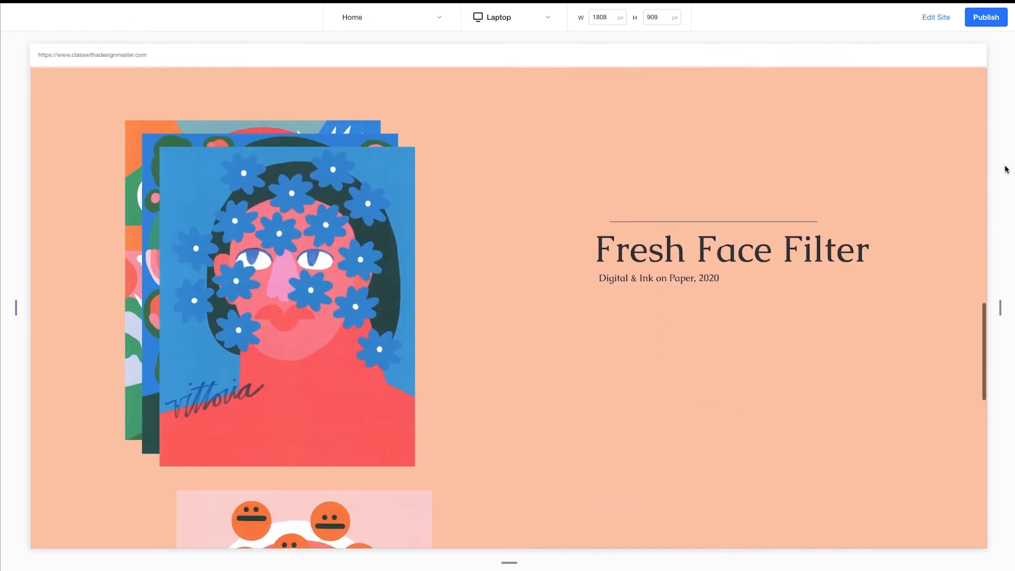
{"action": "scroll", "coordinate": [1006, 169], "scroll_direction": "down", "scroll_amount": 4}
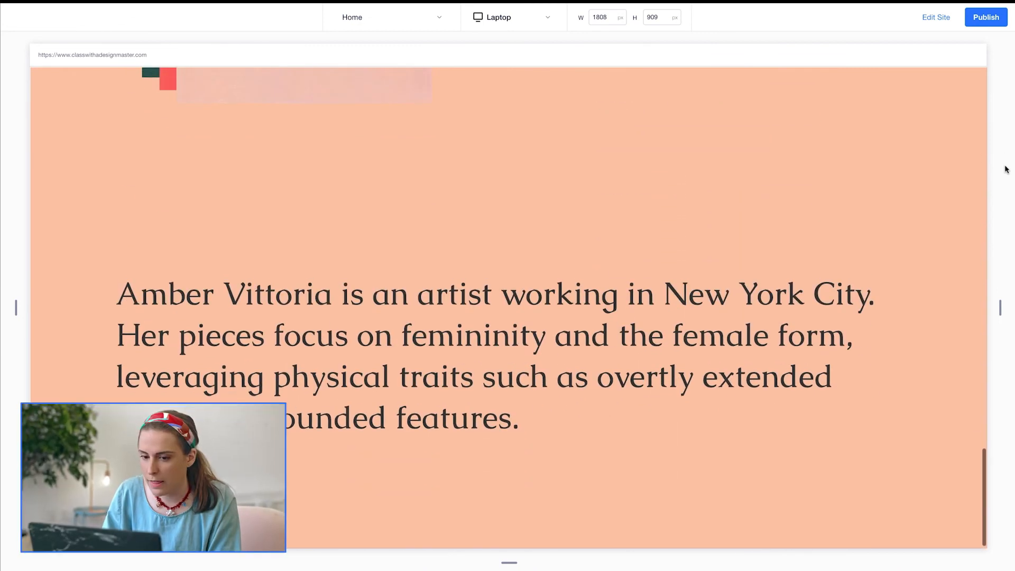
{"action": "scroll", "coordinate": [1006, 169], "scroll_direction": "up", "scroll_amount": 5}
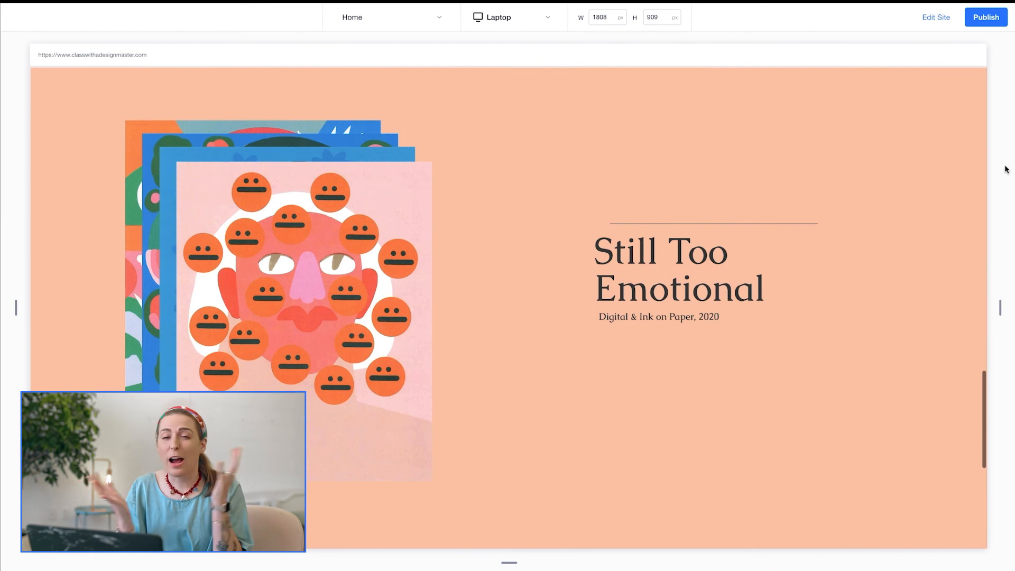